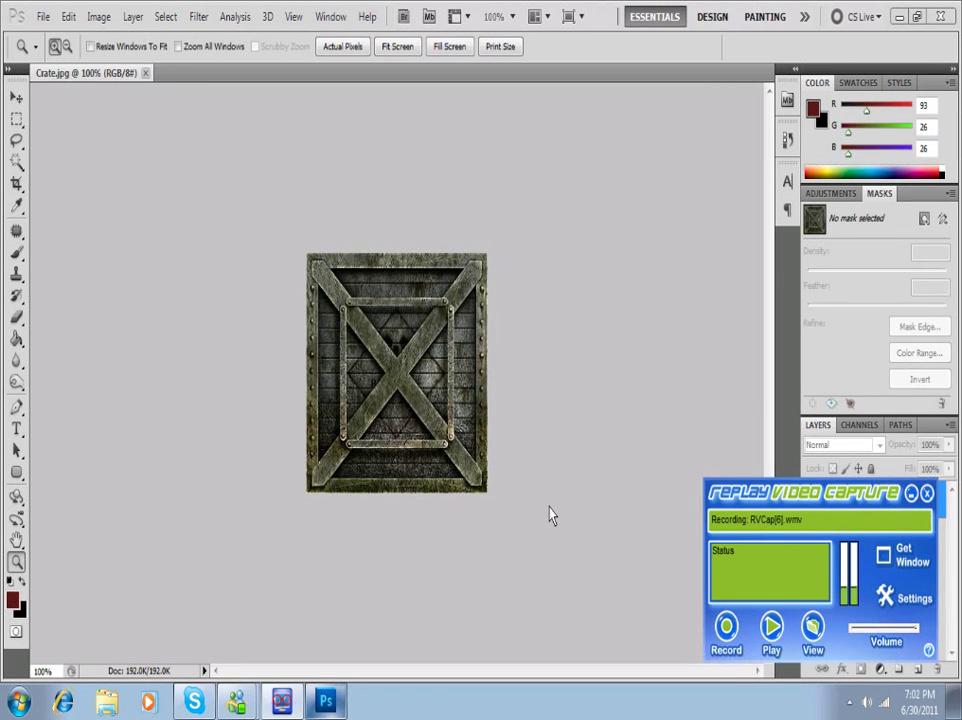
{"action": "key", "text": "F10"}
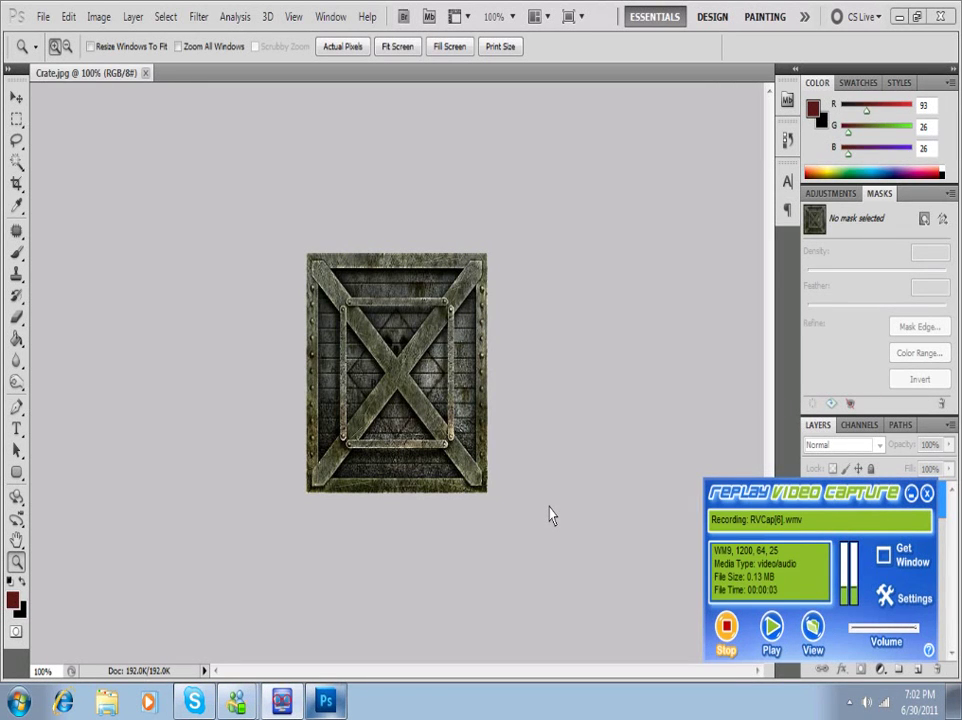
- Search Google in Internet Explorer for the Photoshop normal map plugin
{"action": "left_click", "coordinate": [912, 494]}
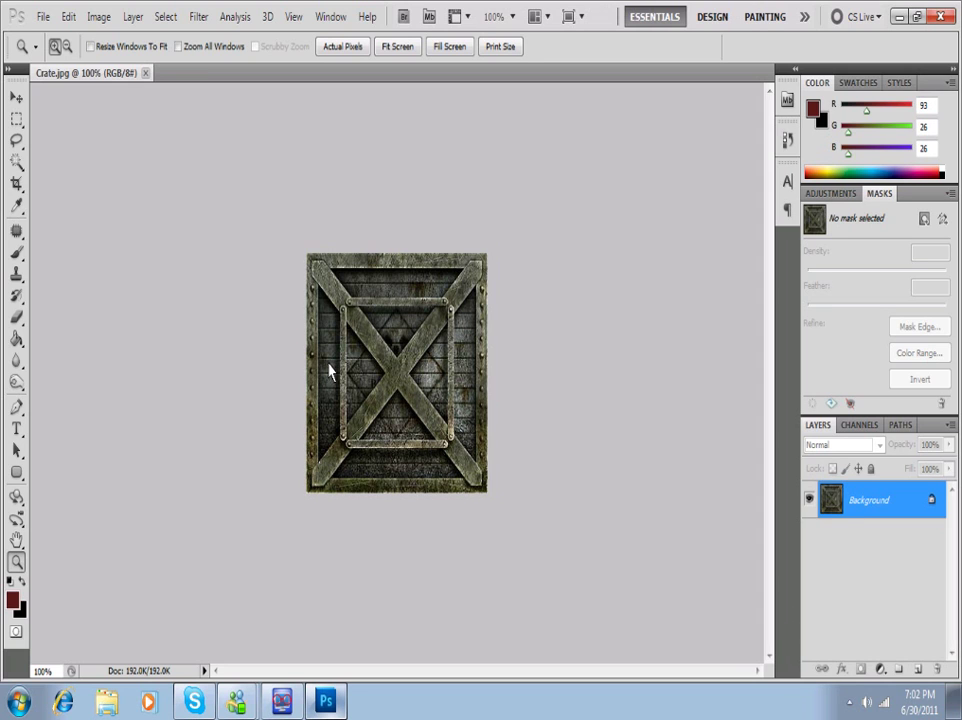
{"action": "left_click", "coordinate": [63, 700]}
{"action": "left_click", "coordinate": [298, 441]}
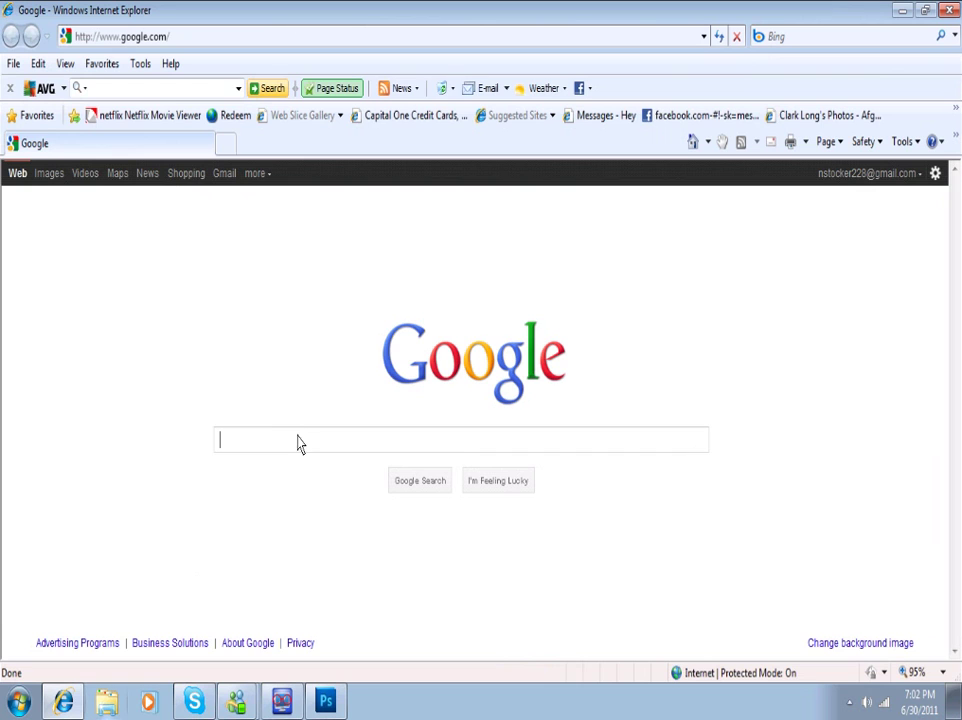
{"action": "type", "text": "photo"}
{"action": "key", "text": "Down"}
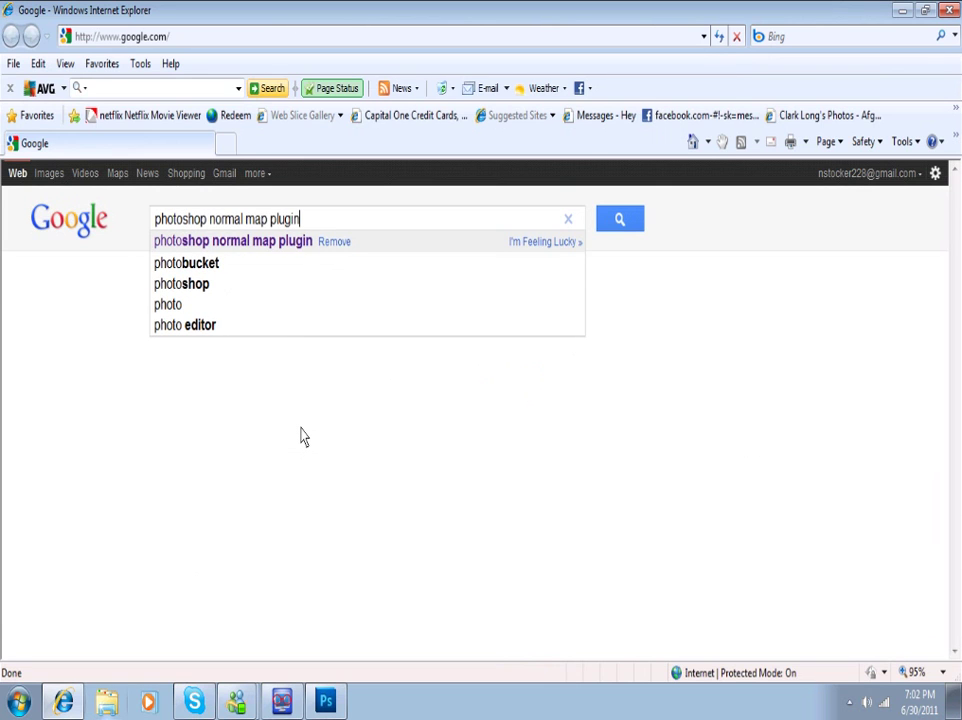
{"action": "key", "text": "Return"}
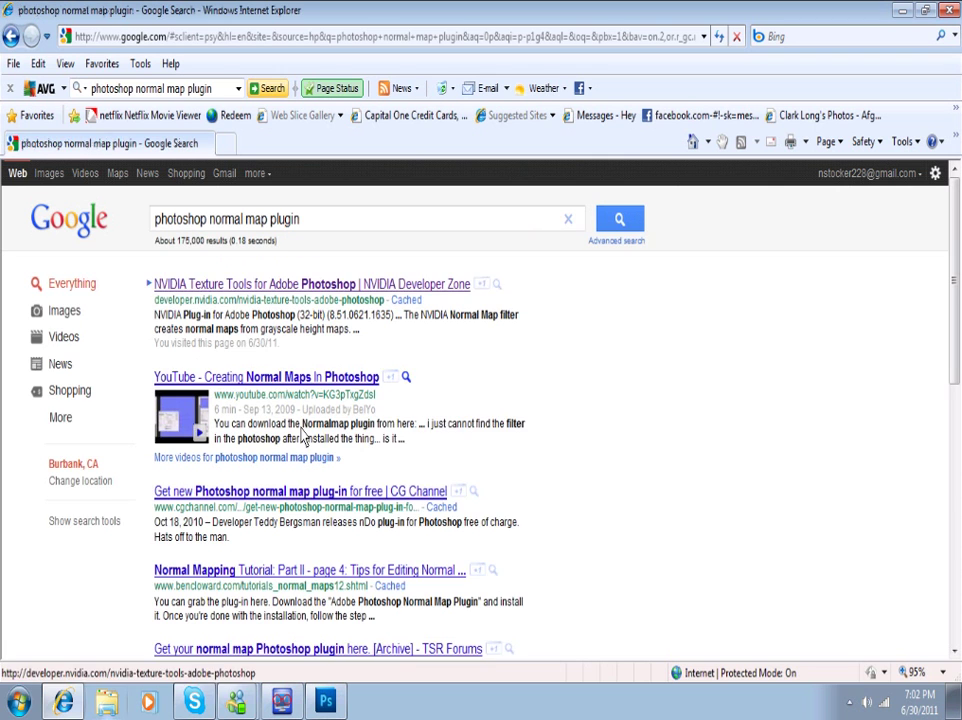
- View the NVIDIA Texture Tools for Adobe Photoshop page, then close the browser
{"action": "left_click", "coordinate": [182, 289]}
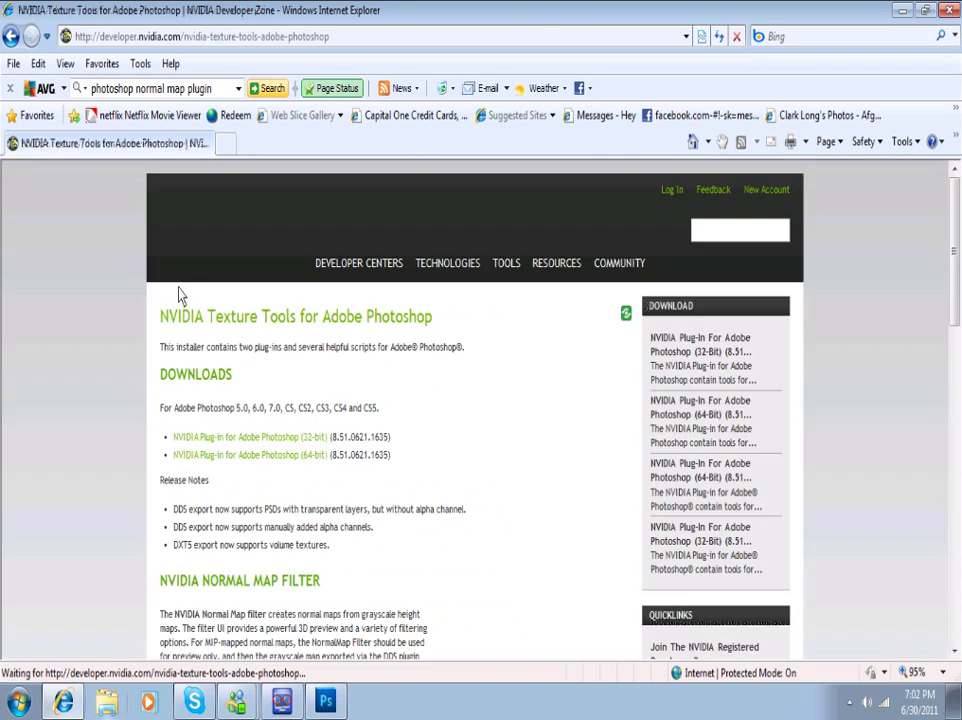
{"action": "scroll", "coordinate": [161, 410], "scroll_direction": "down", "scroll_amount": 1}
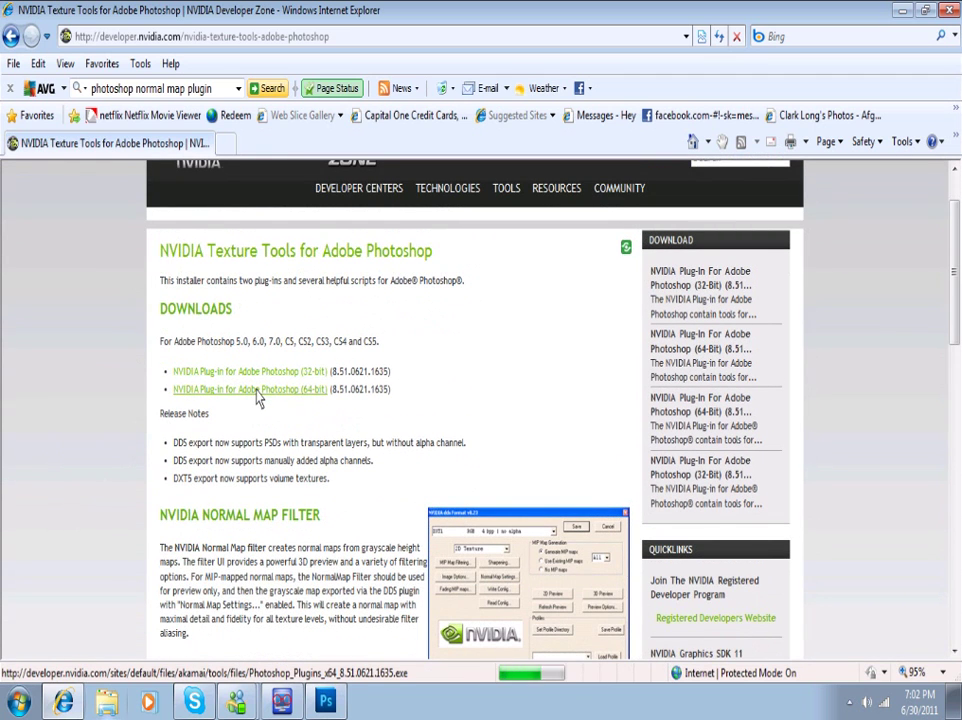
{"action": "left_click", "coordinate": [953, 9]}
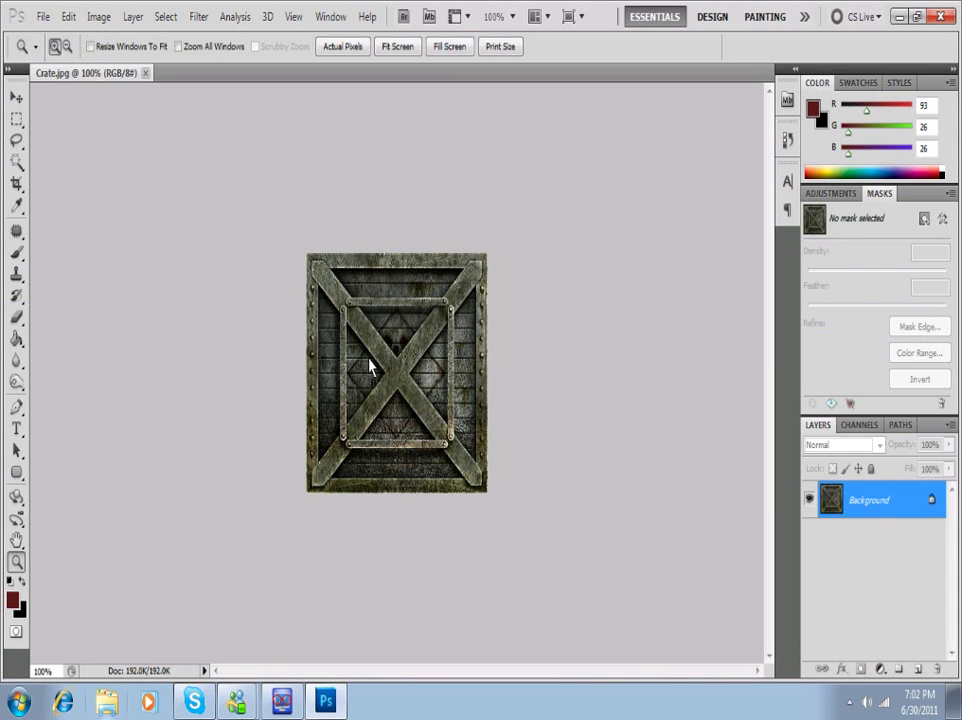
- Open the NVIDIA NormalMapFilter settings and try the 4 sample filter type
{"action": "left_click", "coordinate": [200, 18]}
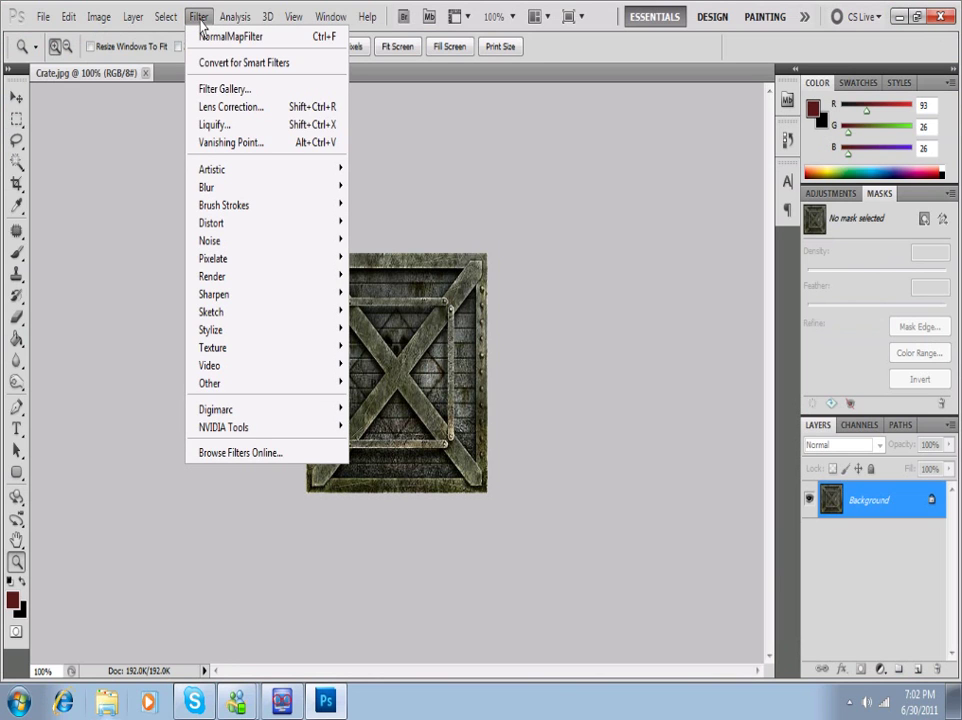
{"action": "mouse_move", "coordinate": [245, 426]}
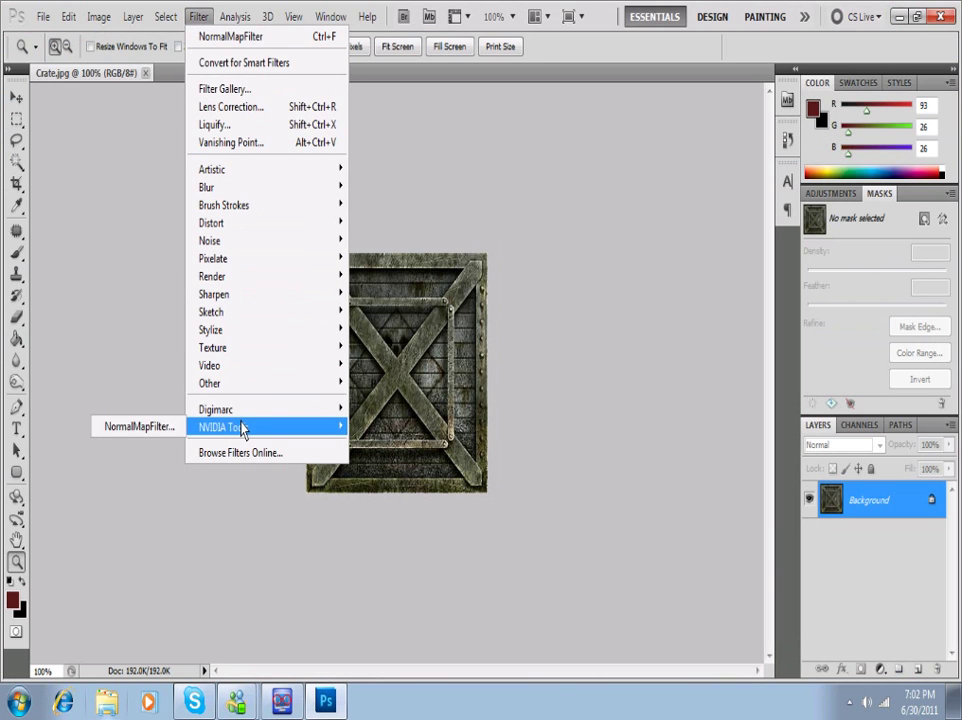
{"action": "left_click", "coordinate": [140, 427]}
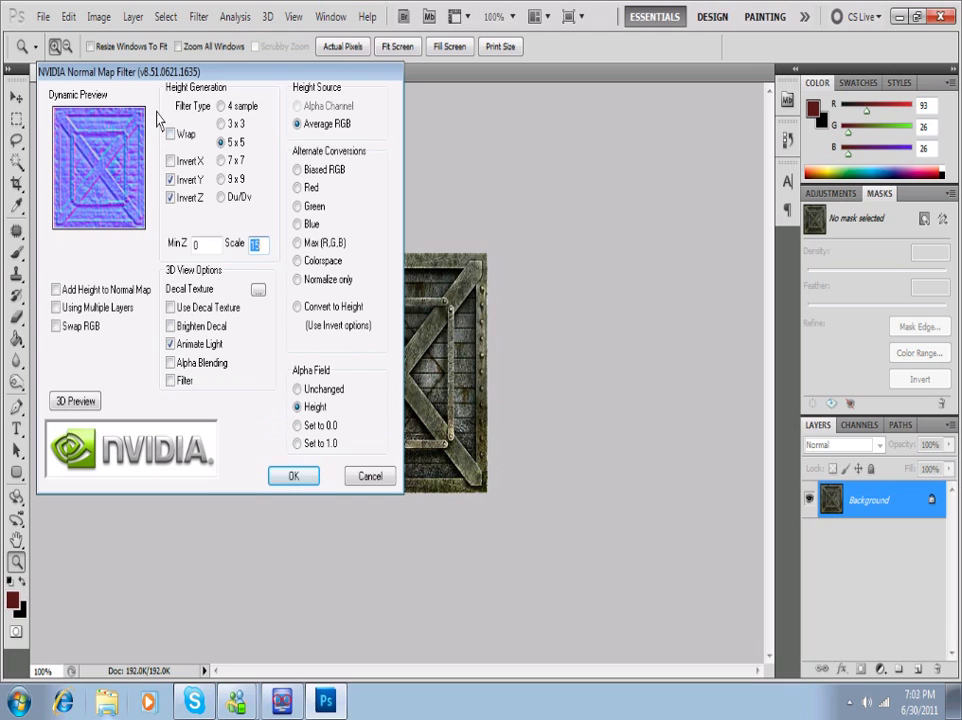
{"action": "left_click", "coordinate": [222, 106]}
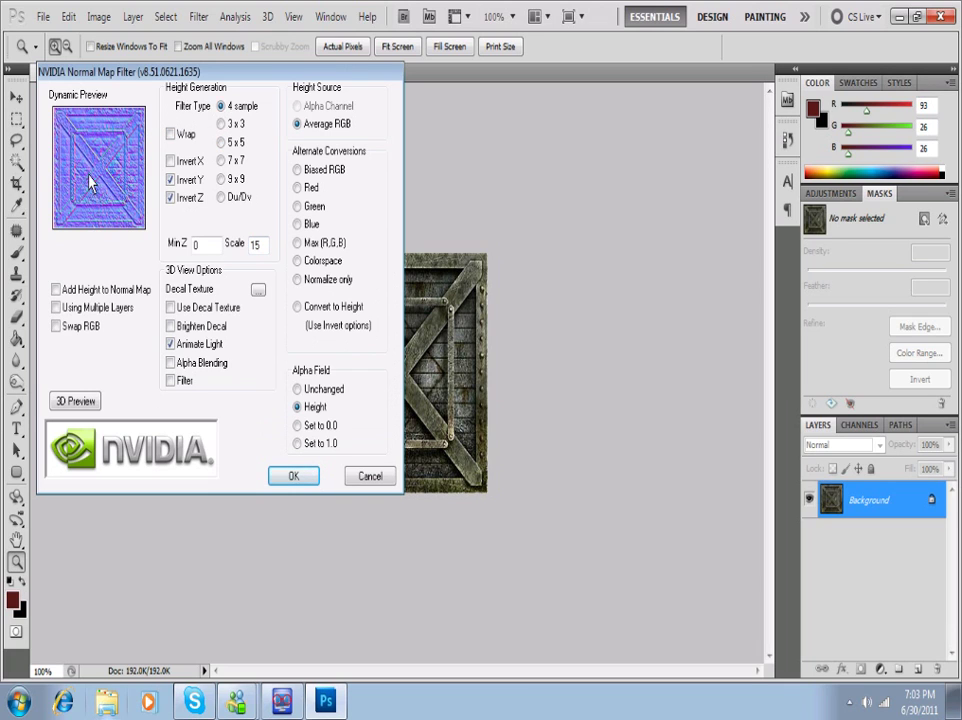
{"action": "left_click_drag", "start_coordinate": [207, 72], "coordinate": [247, 89]}
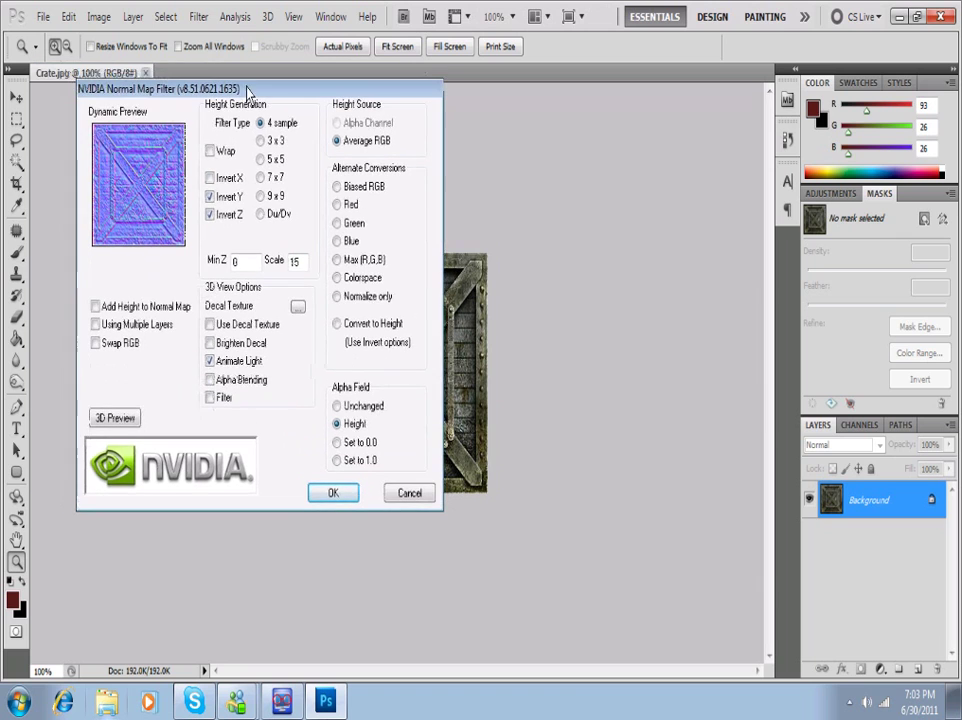
- Compare the 3x3, 5x5, 7x7, 9x9 and Du/Dv filter types, settling on 5x5
{"action": "left_click", "coordinate": [260, 141]}
{"action": "left_click", "coordinate": [260, 159]}
{"action": "left_click", "coordinate": [260, 177]}
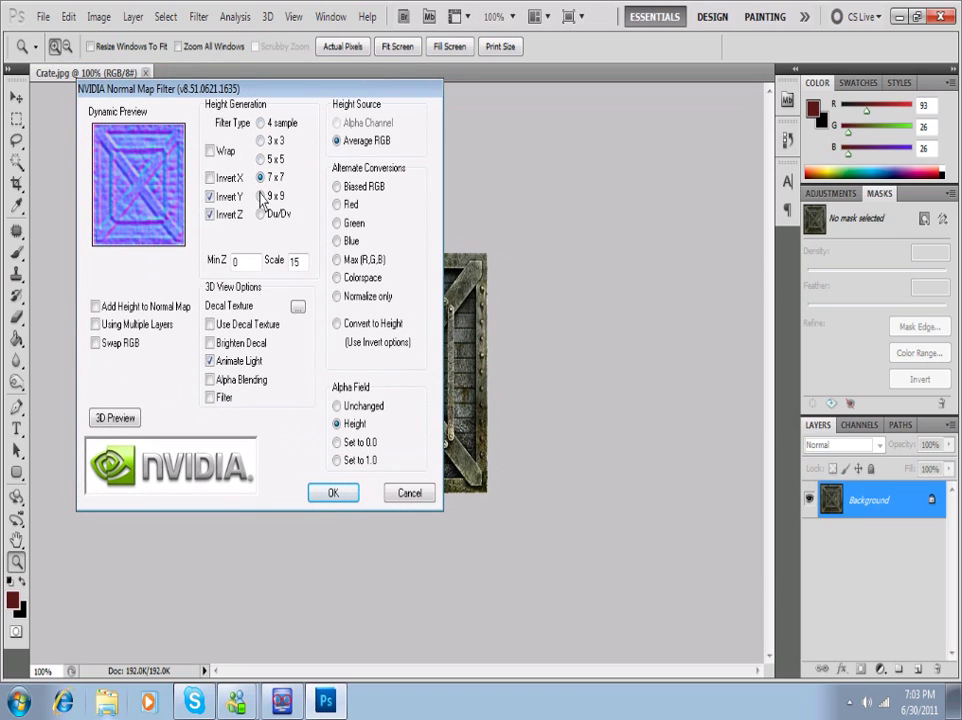
{"action": "left_click", "coordinate": [260, 196]}
{"action": "left_click", "coordinate": [260, 214]}
{"action": "left_click", "coordinate": [260, 196]}
{"action": "left_click", "coordinate": [260, 177]}
{"action": "left_click", "coordinate": [260, 159]}
{"action": "left_click", "coordinate": [260, 122]}
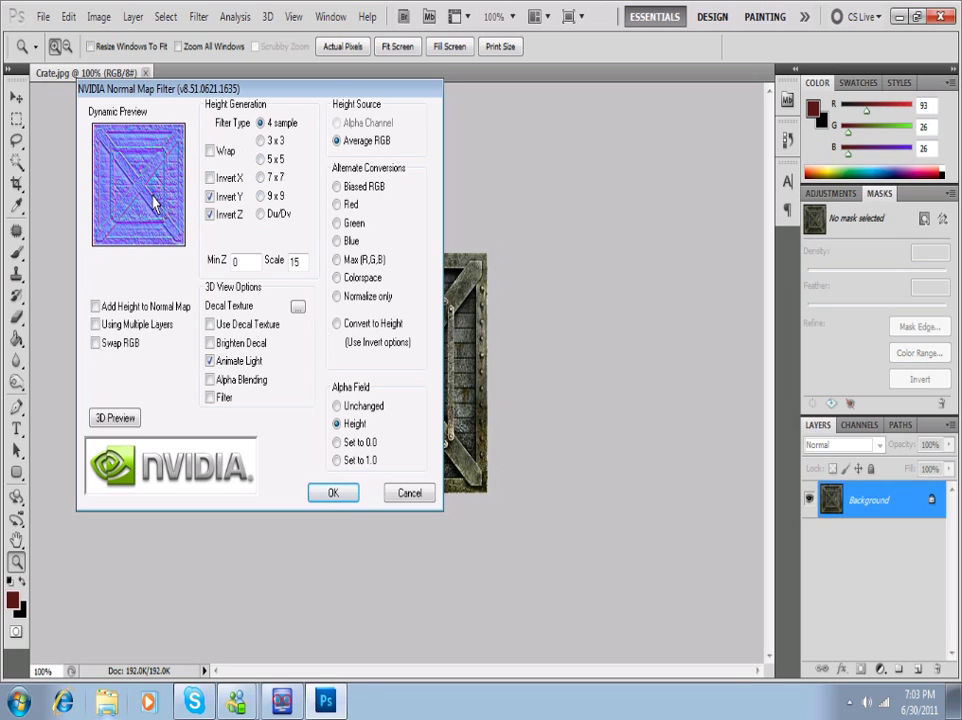
{"action": "left_click", "coordinate": [262, 141]}
{"action": "left_click", "coordinate": [260, 160]}
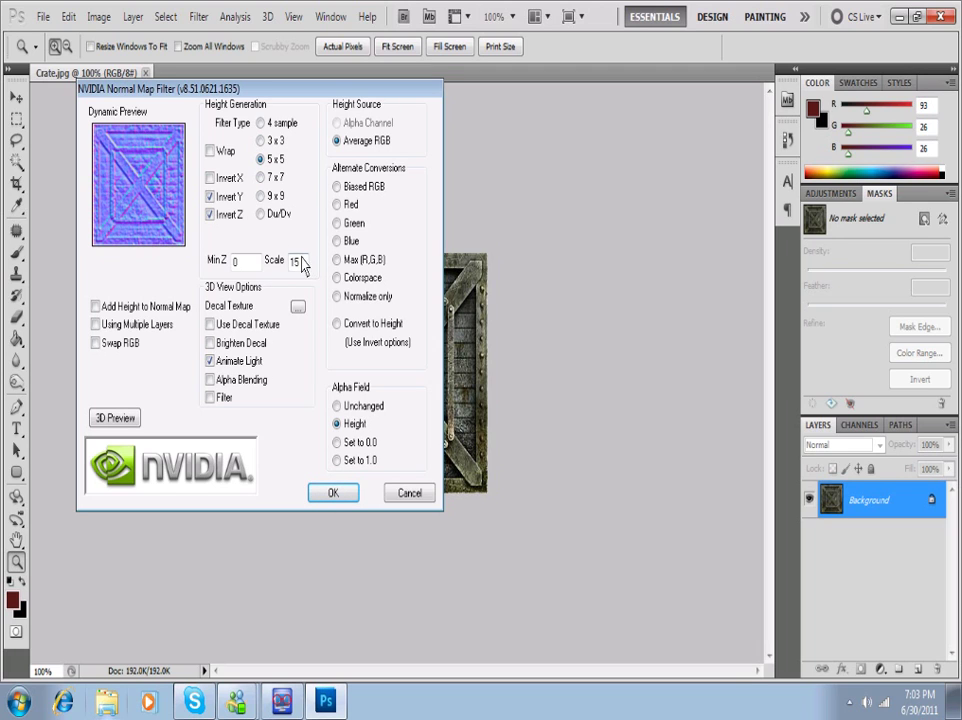
- Set Scale to 8 and apply the normal map to the crate
{"action": "left_click_drag", "start_coordinate": [300, 260], "coordinate": [260, 259]}
{"action": "type", "text": "8"}
{"action": "key", "text": "Return"}
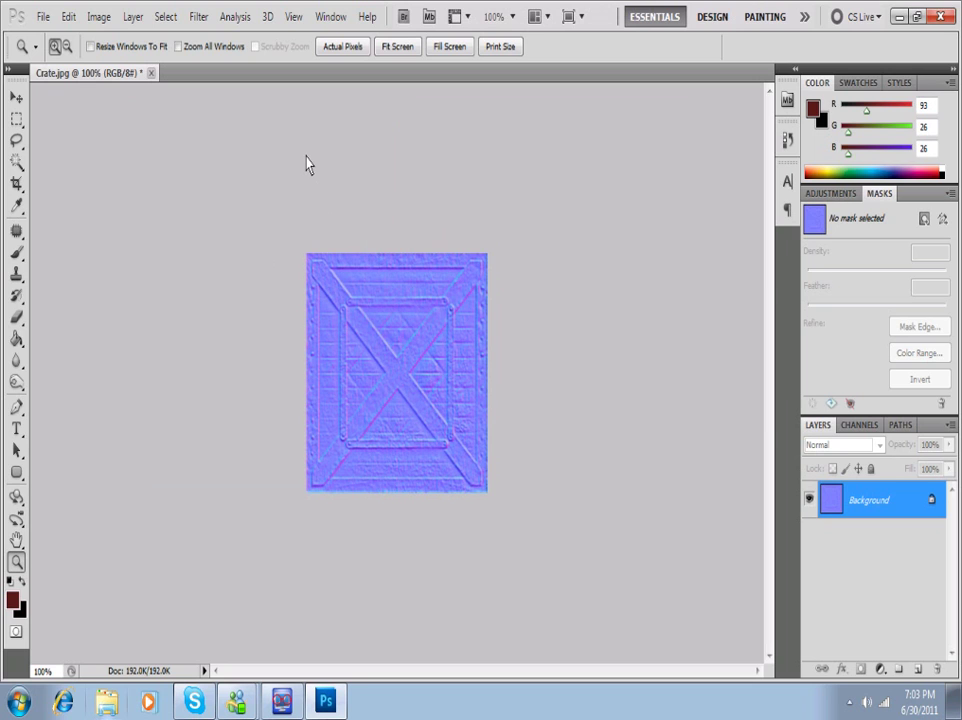
- Undo the normal map and reopen the NVIDIA NormalMapFilter settings
{"action": "key", "text": "ctrl+z"}
{"action": "left_click", "coordinate": [198, 17]}
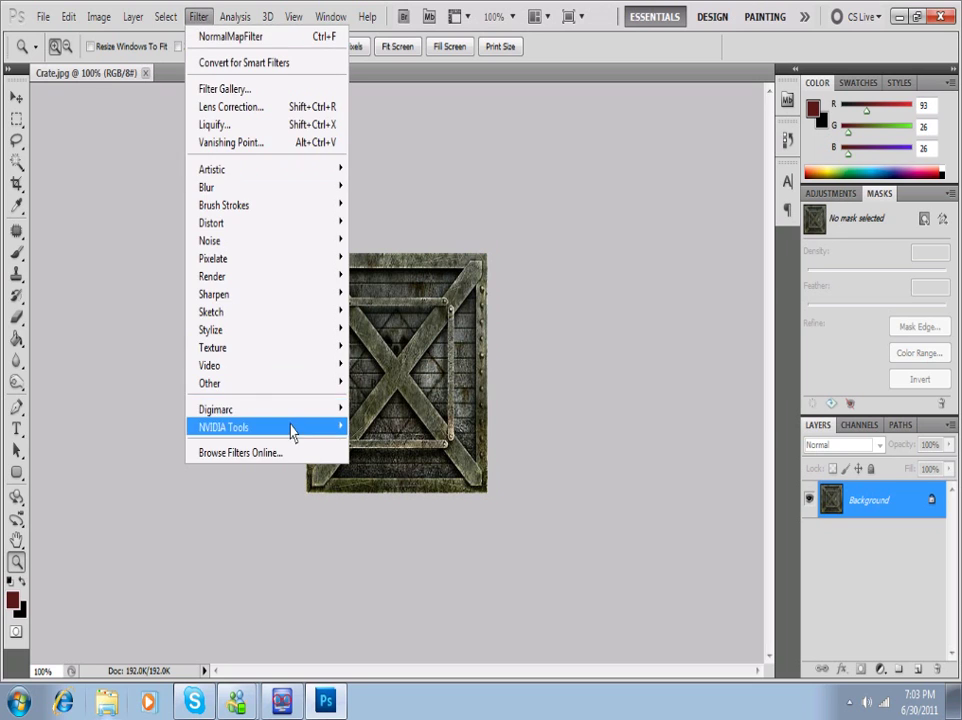
{"action": "left_click", "coordinate": [390, 428]}
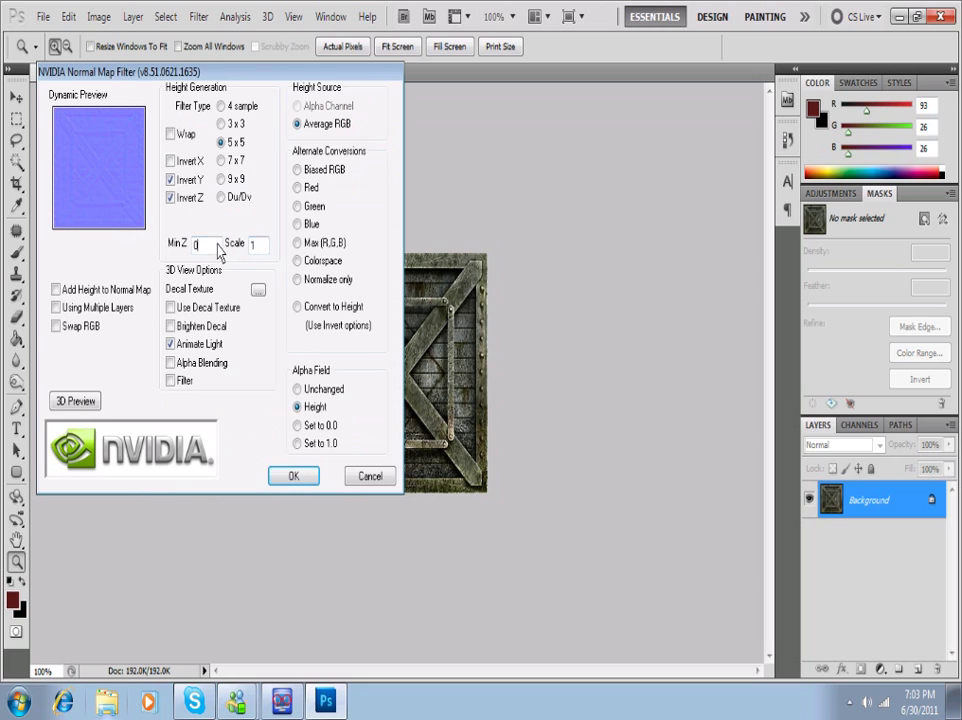
- Try Scale 15 and 10, settle on 8, and preview the normal map in 3D
{"action": "left_click_drag", "start_coordinate": [267, 247], "coordinate": [240, 252]}
{"action": "type", "text": "15"}
{"action": "left_click_drag", "start_coordinate": [264, 246], "coordinate": [237, 248]}
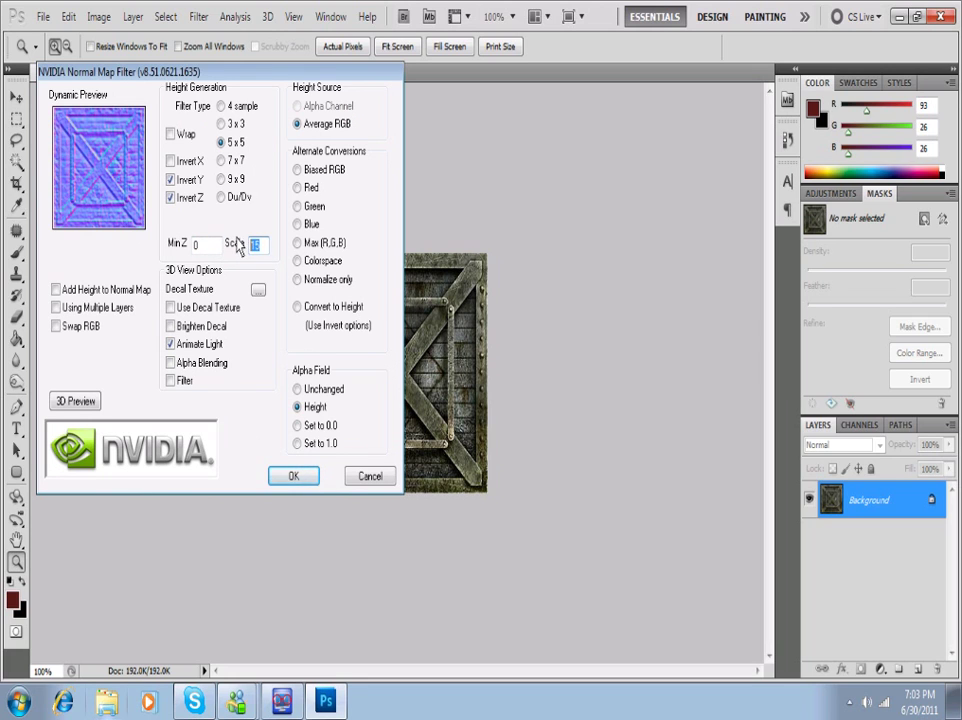
{"action": "type", "text": "10"}
{"action": "left_click_drag", "start_coordinate": [257, 247], "coordinate": [226, 248]}
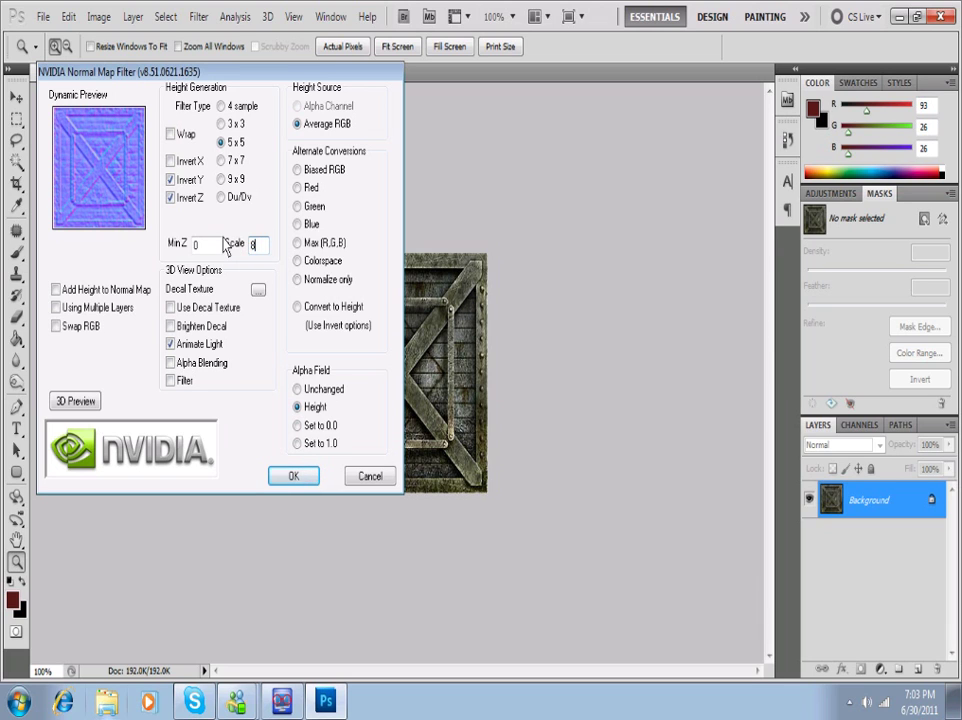
{"action": "type", "text": "8"}
{"action": "left_click", "coordinate": [200, 245]}
{"action": "left_click", "coordinate": [86, 403]}
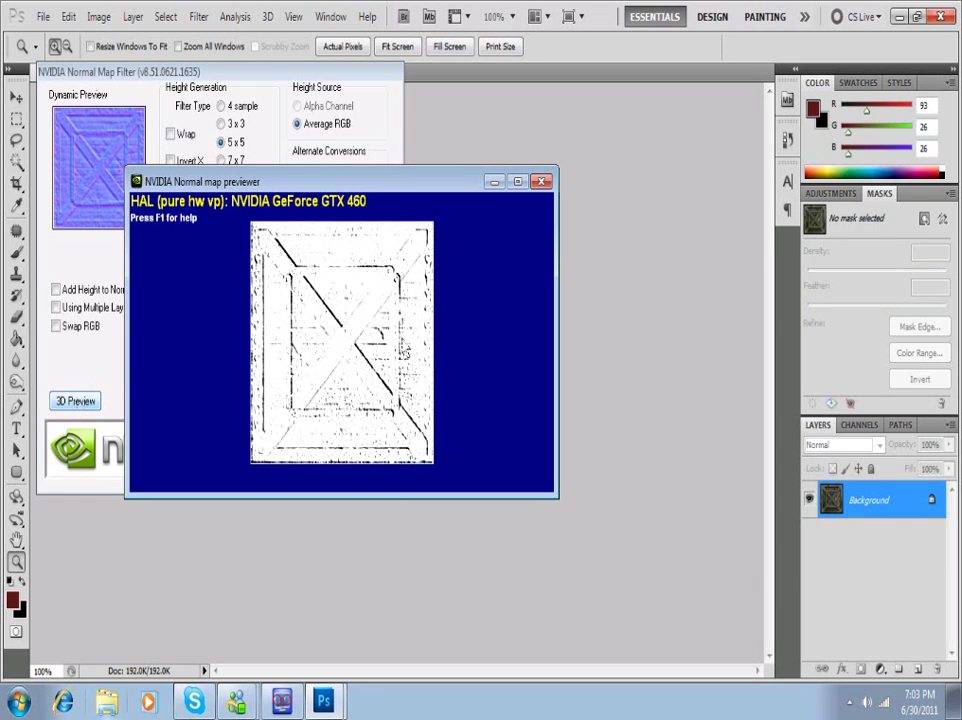
{"action": "left_click_drag", "start_coordinate": [320, 330], "coordinate": [437, 471]}
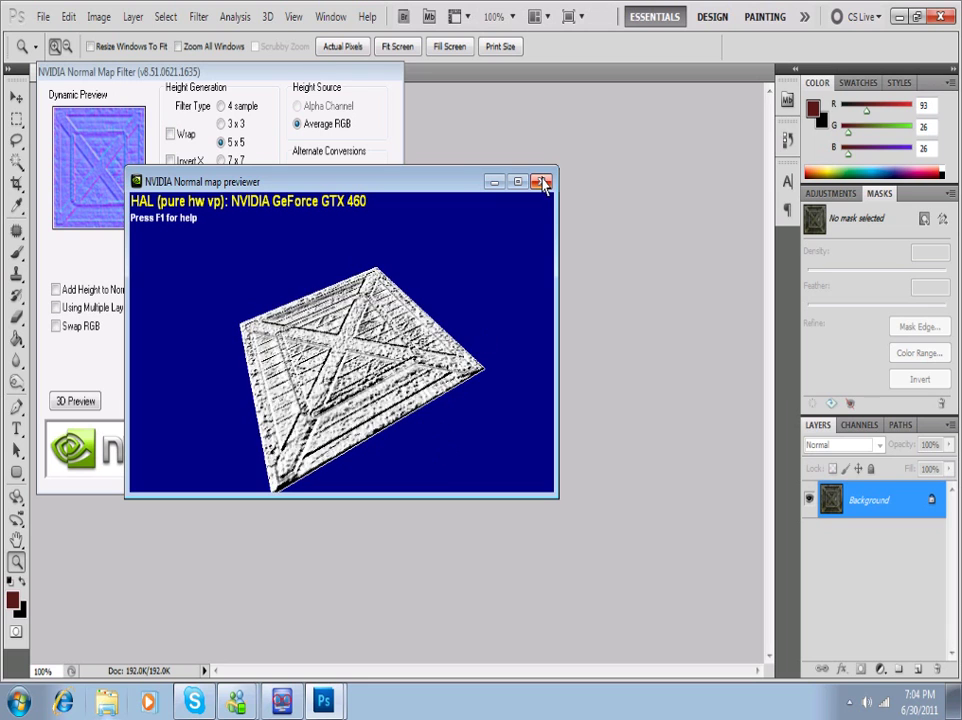
{"action": "key", "text": "F1"}
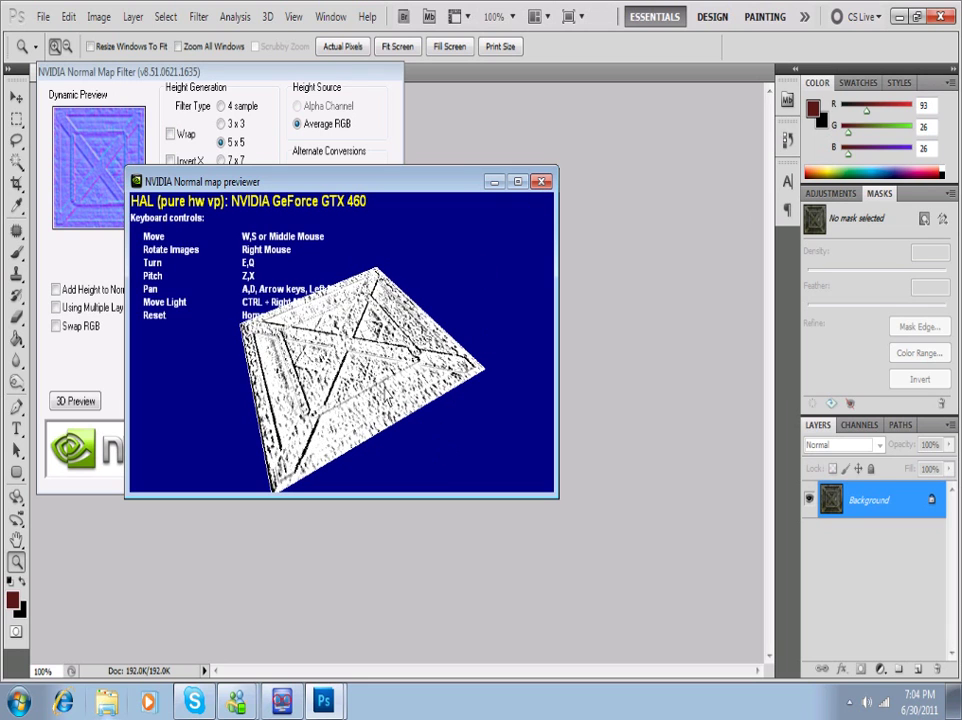
{"action": "mouse_move", "coordinate": [296, 322]}
{"action": "left_mouse_down"}
{"action": "mouse_move", "coordinate": [390, 398]}
{"action": "mouse_move", "coordinate": [392, 368]}
{"action": "mouse_move", "coordinate": [337, 361]}
{"action": "mouse_move", "coordinate": [393, 421]}
{"action": "mouse_move", "coordinate": [411, 362]}
{"action": "mouse_move", "coordinate": [251, 408]}
{"action": "mouse_move", "coordinate": [314, 375]}
{"action": "mouse_move", "coordinate": [286, 365]}
{"action": "mouse_move", "coordinate": [258, 322]}
{"action": "mouse_move", "coordinate": [217, 419]}
{"action": "mouse_move", "coordinate": [342, 267]}
{"action": "mouse_move", "coordinate": [208, 365]}
{"action": "mouse_move", "coordinate": [265, 285]}
{"action": "mouse_move", "coordinate": [255, 275]}
{"action": "mouse_move", "coordinate": [316, 411]}
{"action": "mouse_move", "coordinate": [290, 330]}
{"action": "mouse_move", "coordinate": [250, 300]}
{"action": "mouse_move", "coordinate": [457, 398]}
{"action": "mouse_move", "coordinate": [408, 356]}
{"action": "mouse_move", "coordinate": [455, 404]}
{"action": "mouse_move", "coordinate": [565, 260]}
{"action": "left_mouse_up"}
- Close the 3D preview, apply the normal map, then undo it to restore the crate
{"action": "left_click", "coordinate": [541, 181]}
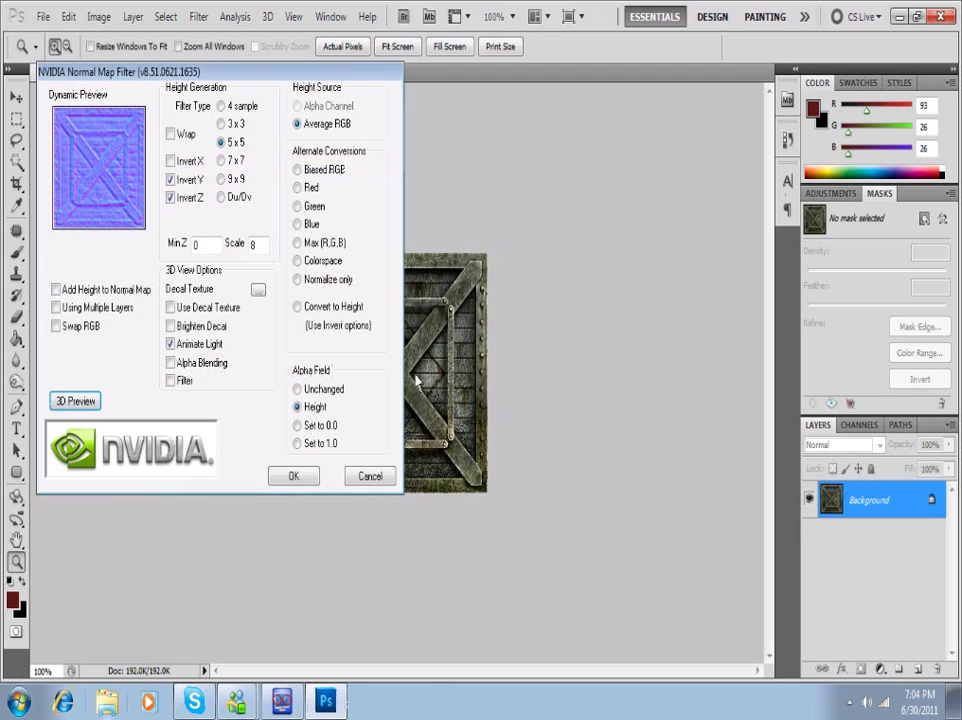
{"action": "left_click", "coordinate": [300, 476]}
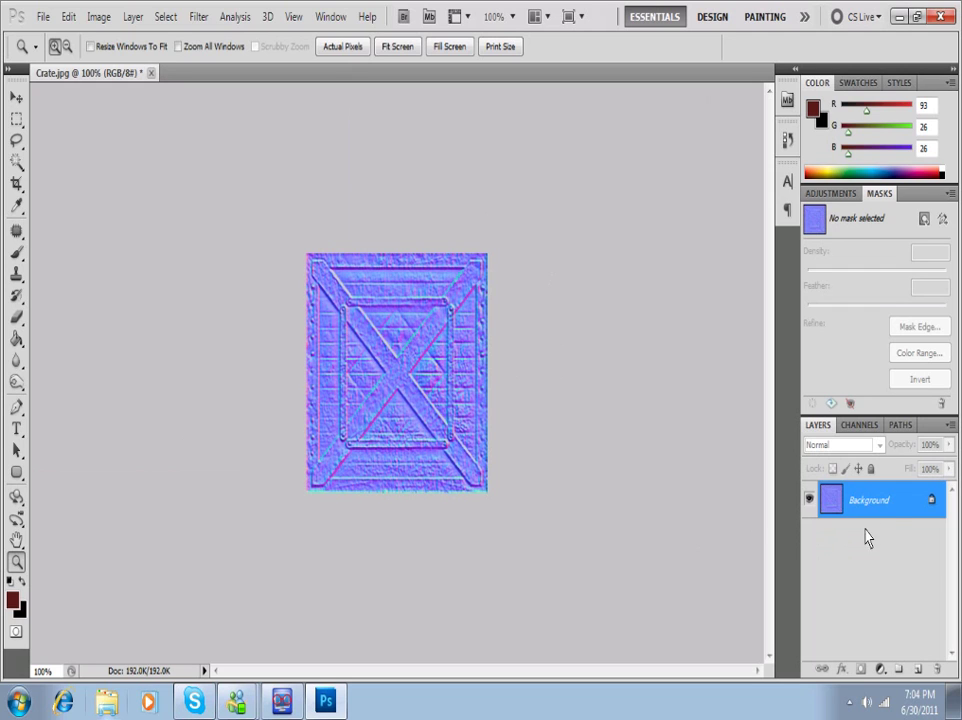
{"action": "key", "text": "ctrl+z"}
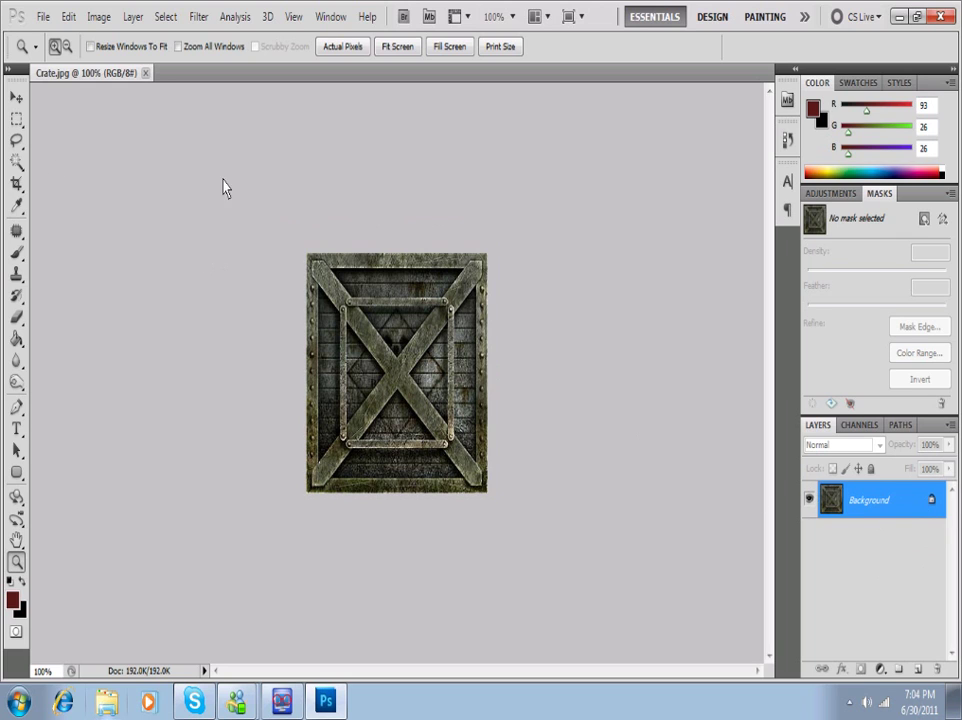
- Convert the Background to Layer 0, duplicate it as Layer 0 copy, and select the copy
{"action": "double_click", "coordinate": [870, 513]}
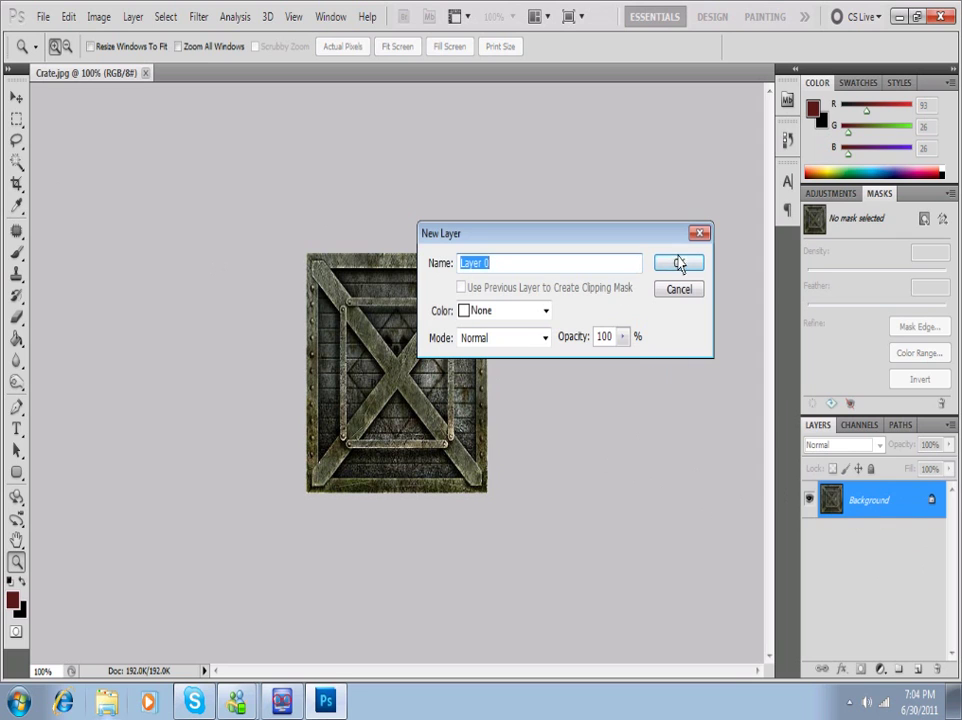
{"action": "left_click", "coordinate": [682, 265]}
{"action": "right_click", "coordinate": [868, 512]}
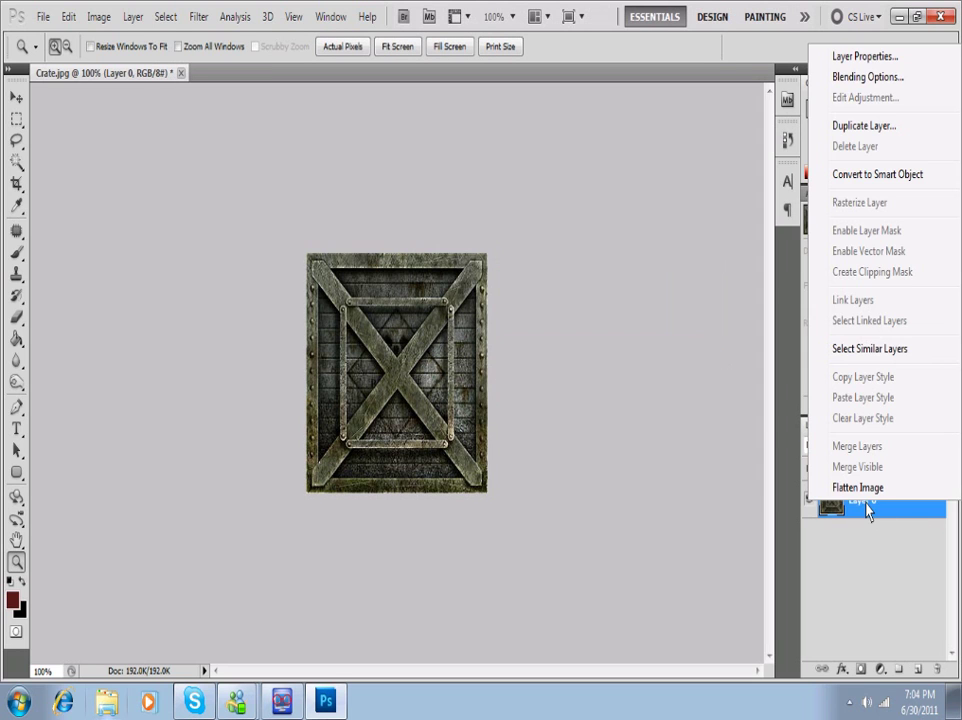
{"action": "left_click", "coordinate": [845, 126]}
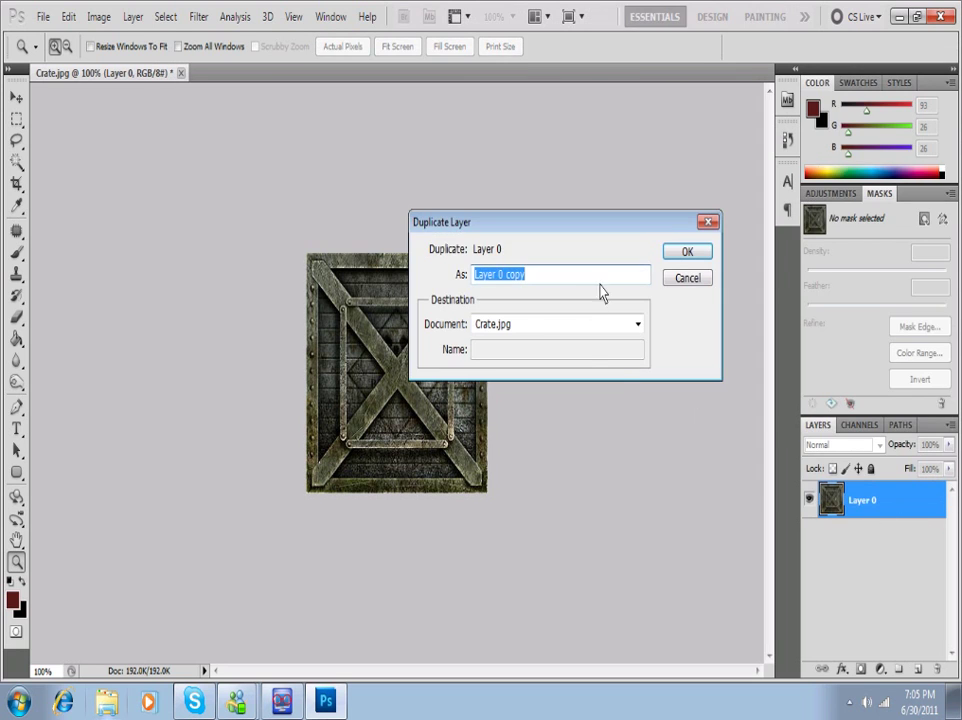
{"action": "left_click", "coordinate": [692, 256]}
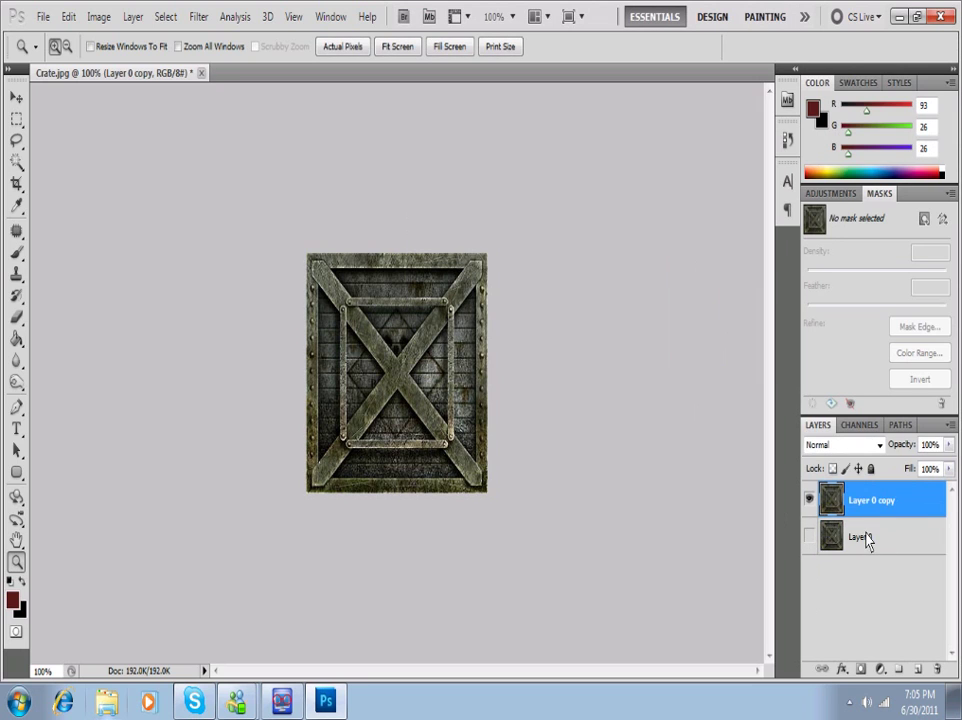
{"action": "left_click", "coordinate": [839, 541]}
{"action": "left_click", "coordinate": [912, 509]}
- Desaturate Layer 0 copy with Hue/Saturation at -100
{"action": "left_click", "coordinate": [98, 20]}
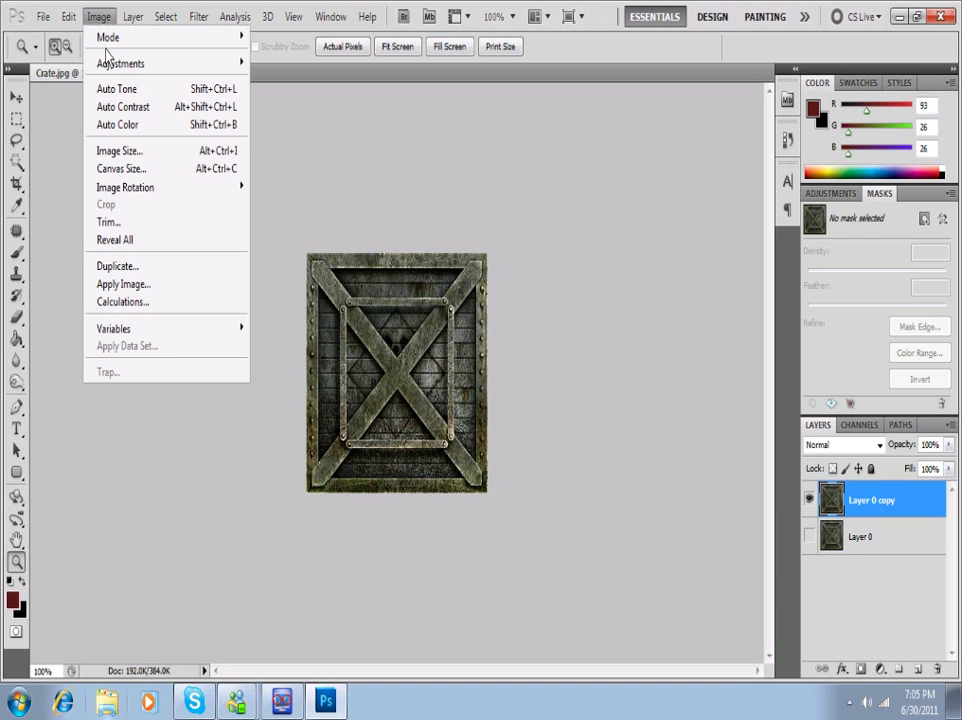
{"action": "mouse_move", "coordinate": [109, 68]}
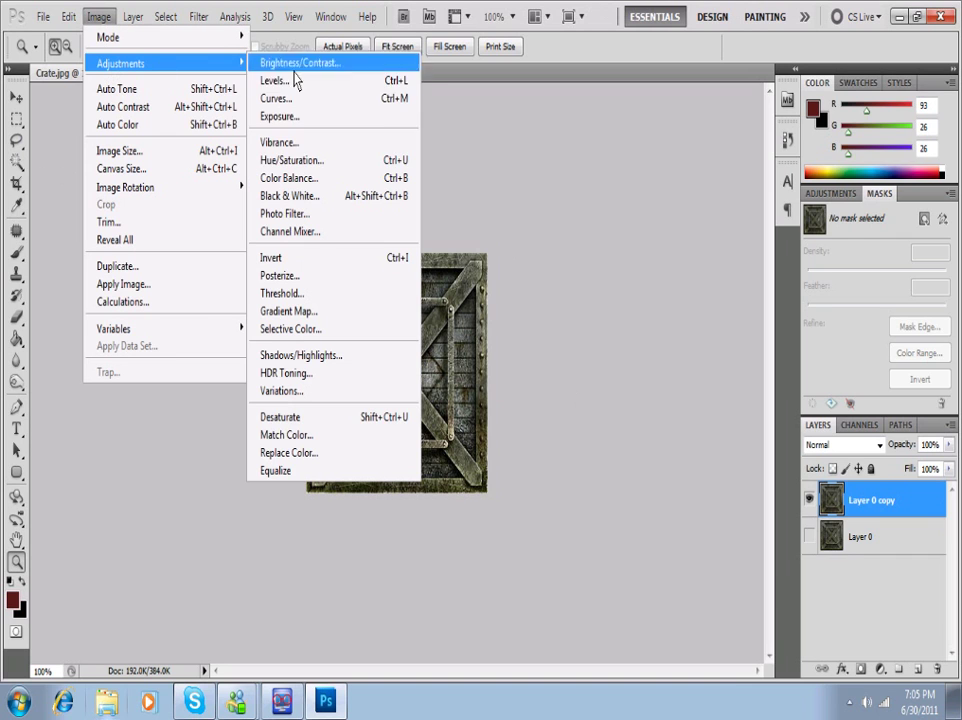
{"action": "left_click", "coordinate": [314, 165]}
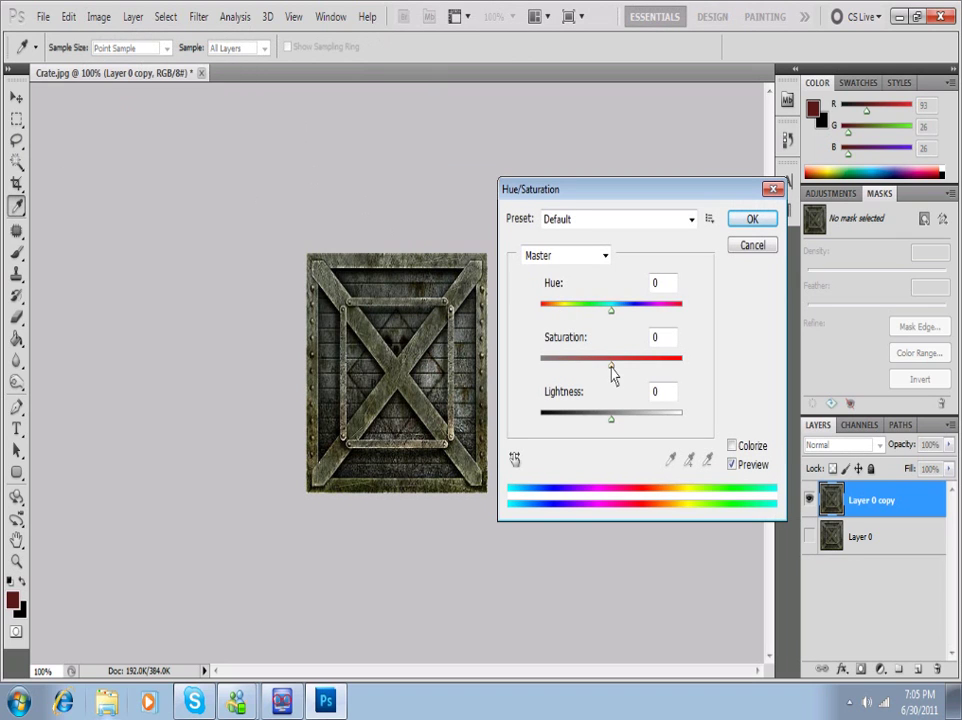
{"action": "left_click_drag", "start_coordinate": [612, 372], "coordinate": [486, 352]}
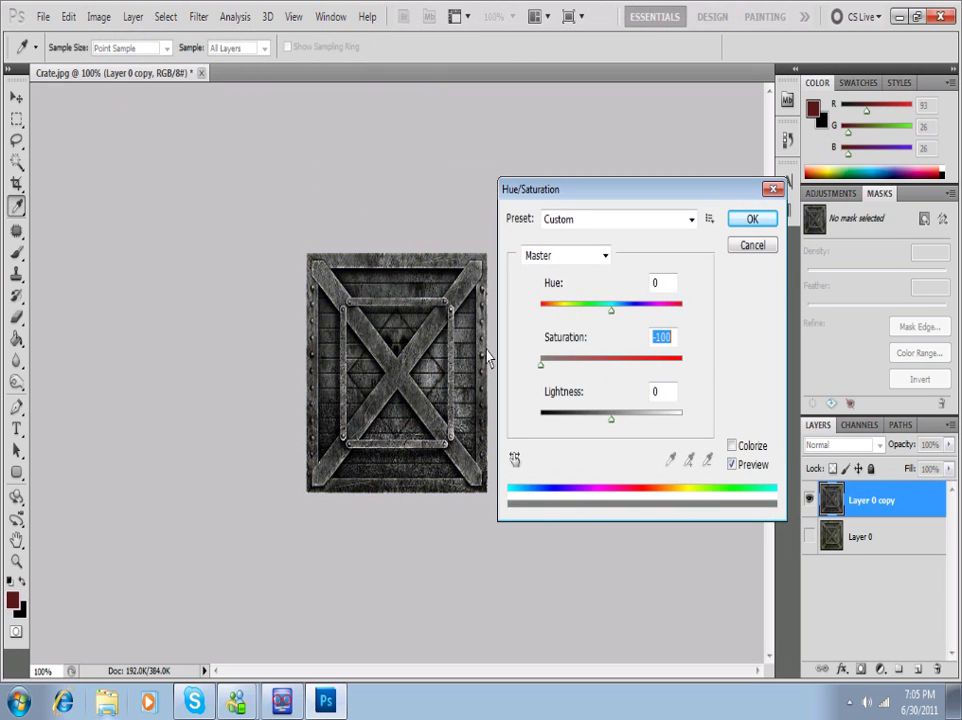
{"action": "left_click", "coordinate": [757, 221]}
{"action": "key", "text": "z"}
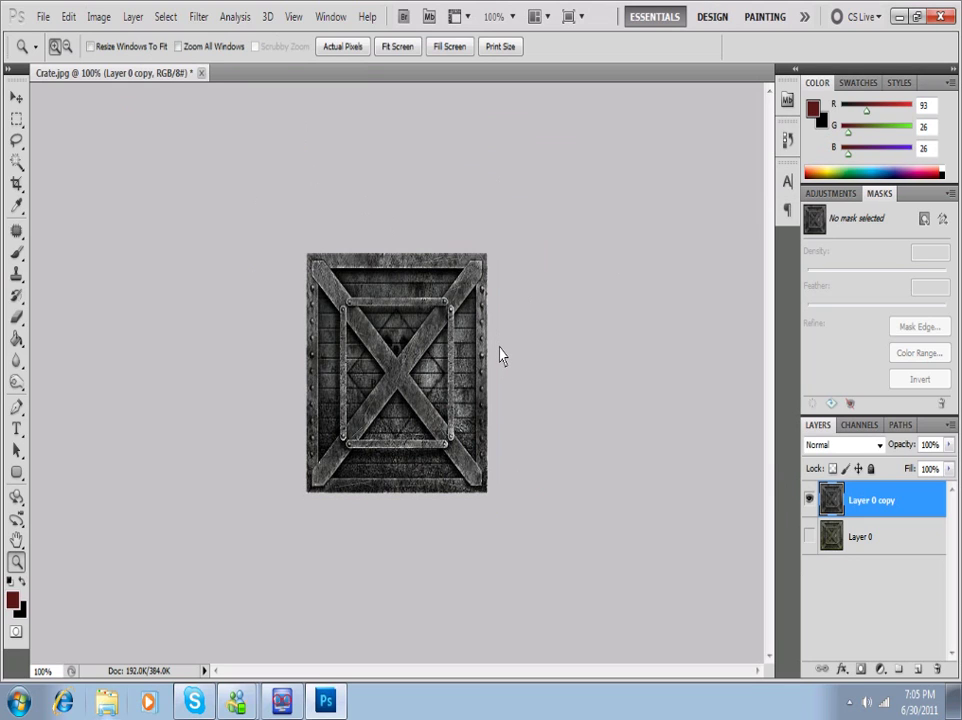
- Zoom in to inspect the greyscale crate, then return to 100%
{"action": "left_click", "coordinate": [479, 290]}
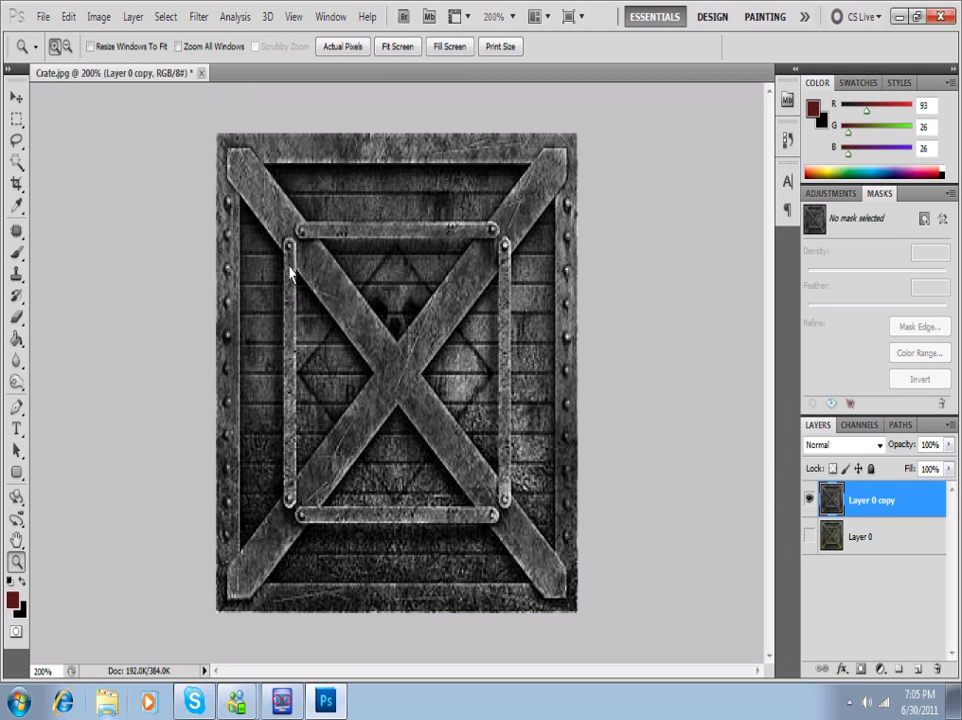
{"action": "left_click", "coordinate": [452, 326], "text": "alt"}
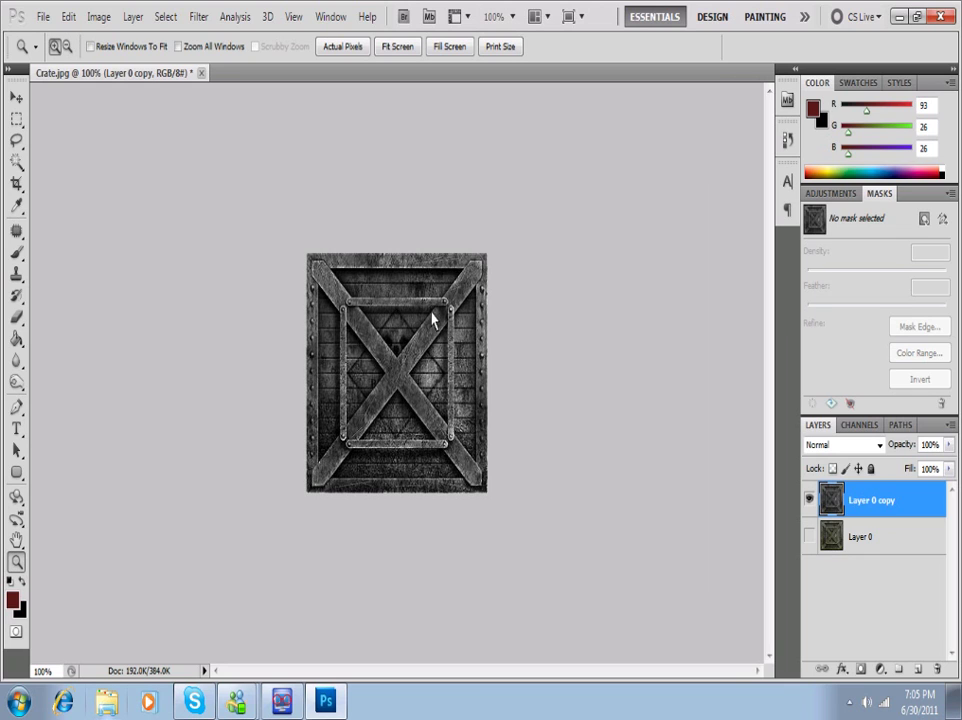
{"action": "left_click", "coordinate": [100, 20]}
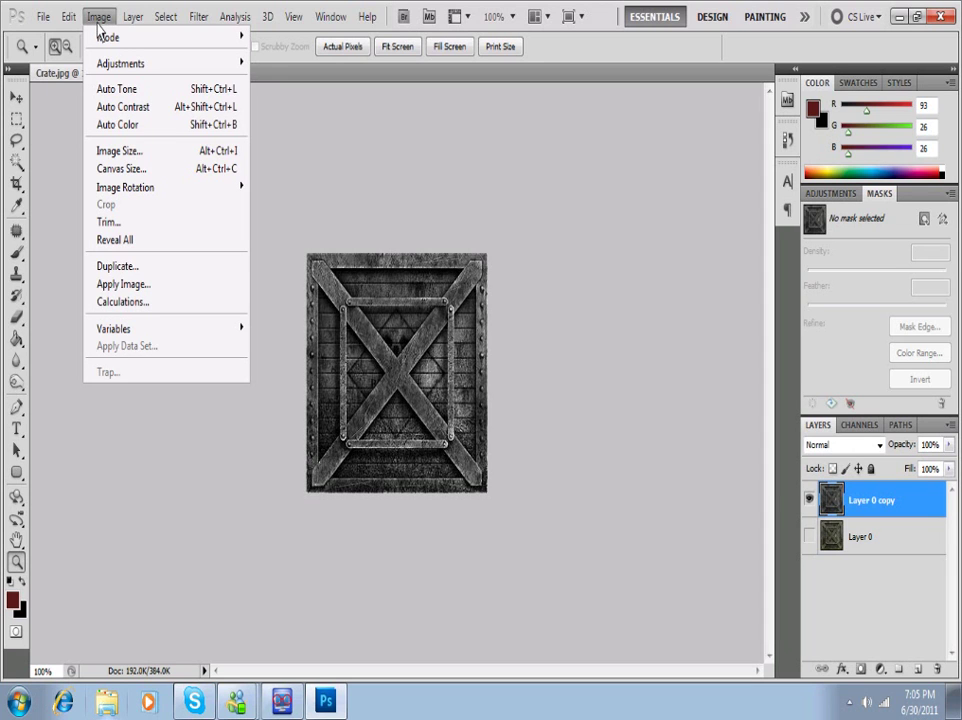
- In Levels, experiment with the white point, then reset the midtone to 1.00
{"action": "mouse_move", "coordinate": [122, 64]}
{"action": "left_click", "coordinate": [288, 80]}
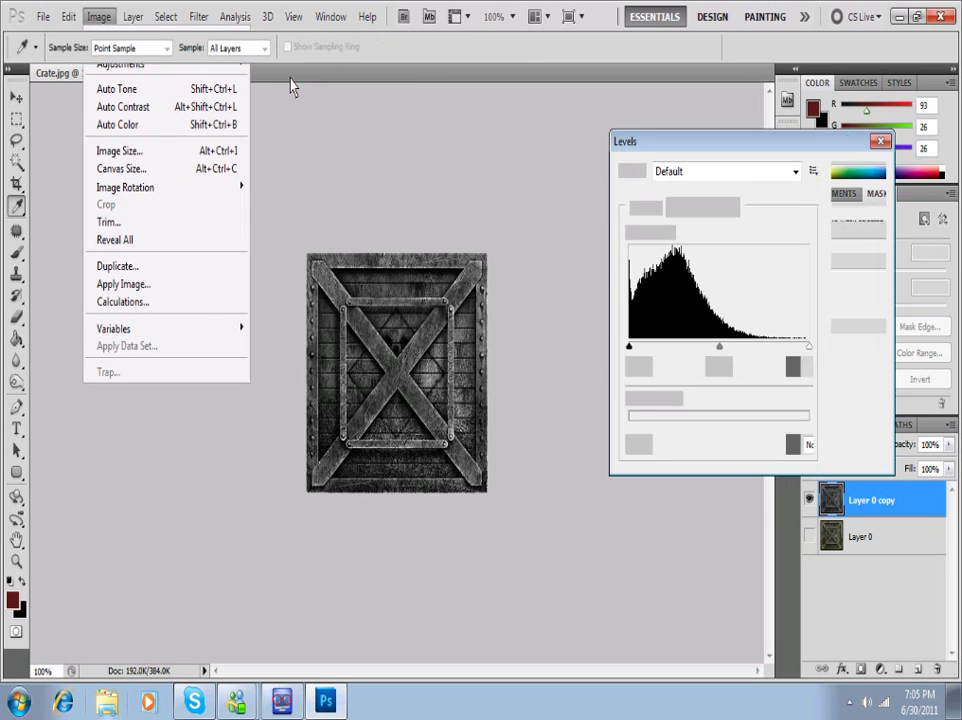
{"action": "left_click", "coordinate": [809, 348]}
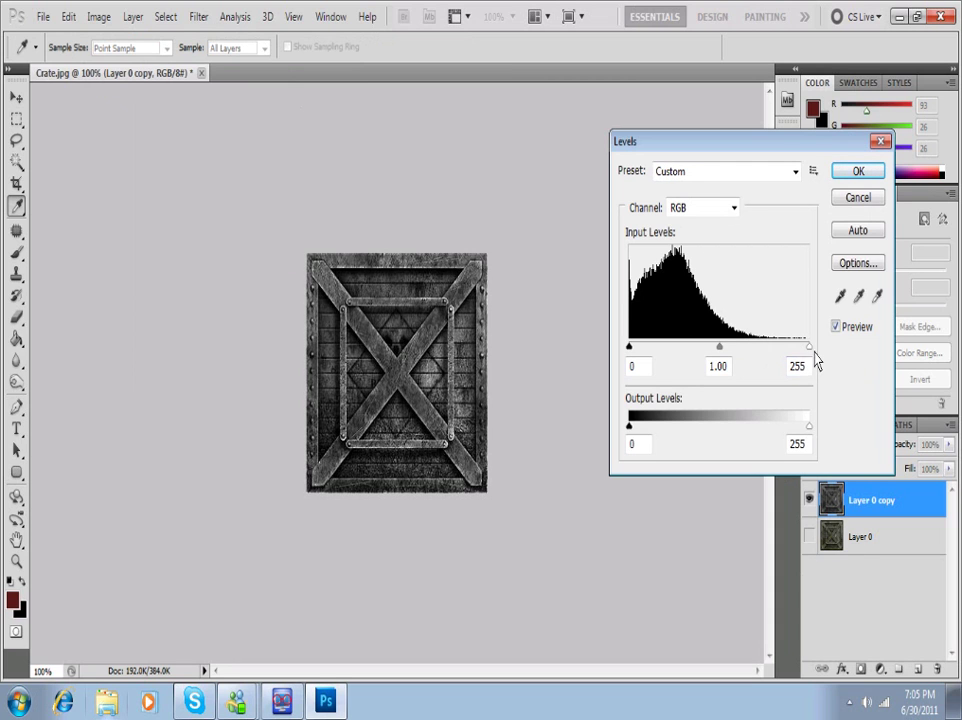
{"action": "left_click_drag", "start_coordinate": [815, 362], "coordinate": [865, 393]}
{"action": "key", "text": "ctrl+z"}
{"action": "key", "text": "ctrl+z"}
{"action": "left_click_drag", "start_coordinate": [808, 346], "coordinate": [721, 377]}
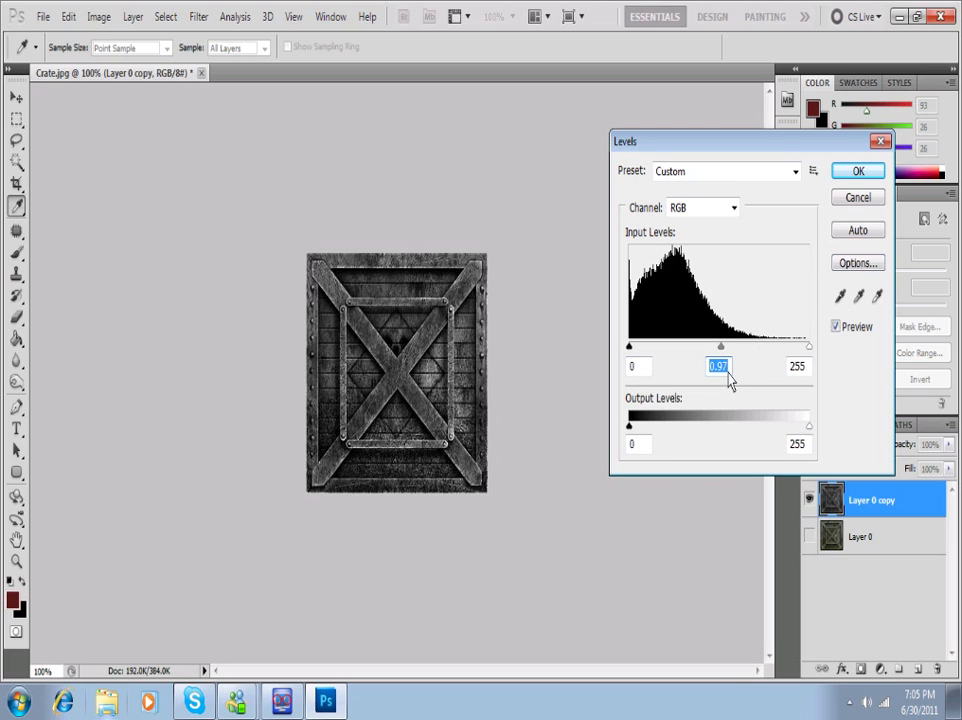
{"action": "type", "text": "1"}
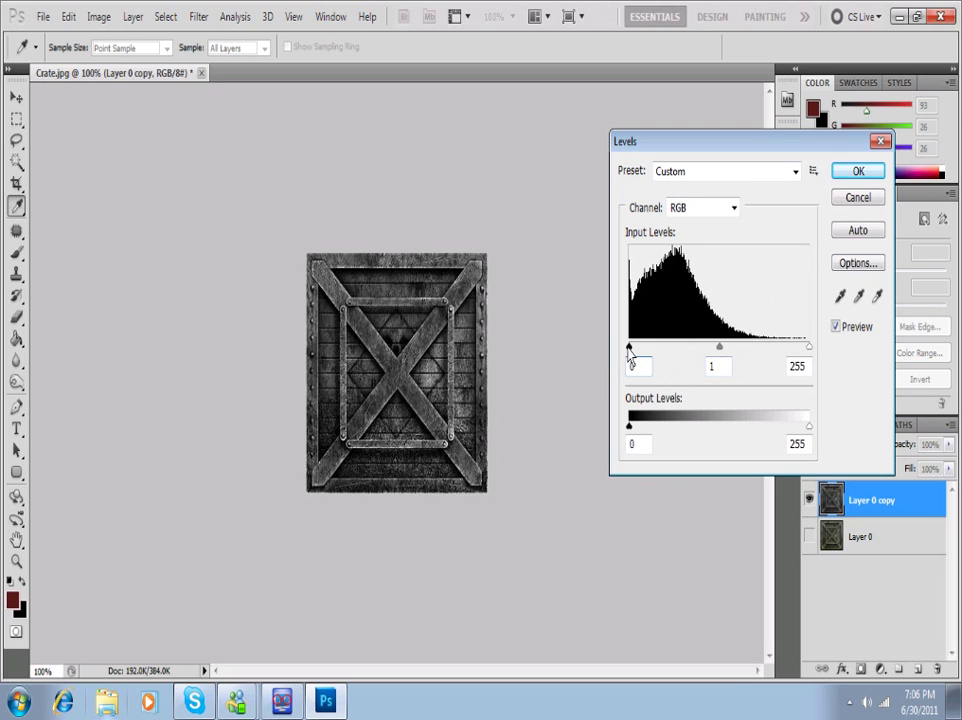
- Set the Levels input to 115 / 1.00 / 166 and apply it
{"action": "left_click_drag", "start_coordinate": [632, 358], "coordinate": [688, 364]}
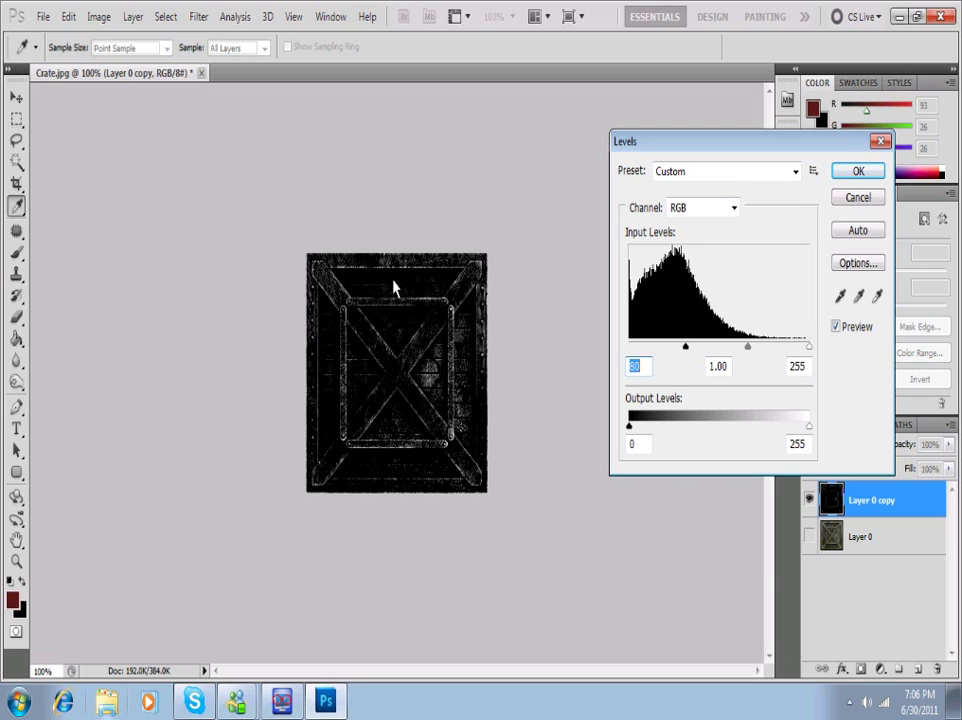
{"action": "left_click_drag", "start_coordinate": [808, 348], "coordinate": [780, 348]}
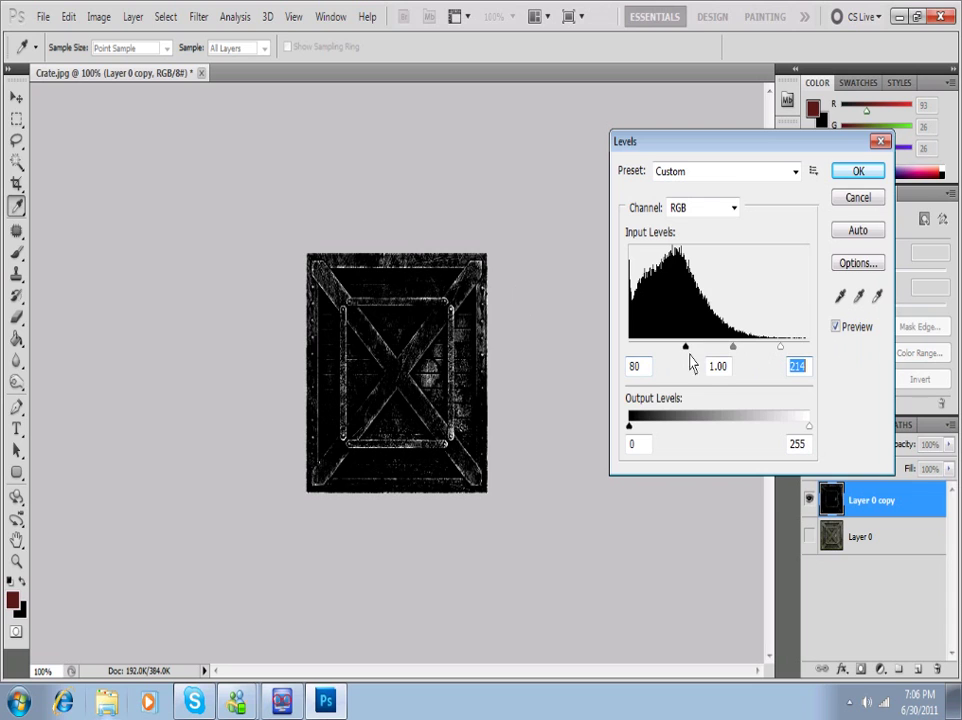
{"action": "left_click_drag", "start_coordinate": [686, 348], "coordinate": [702, 350]}
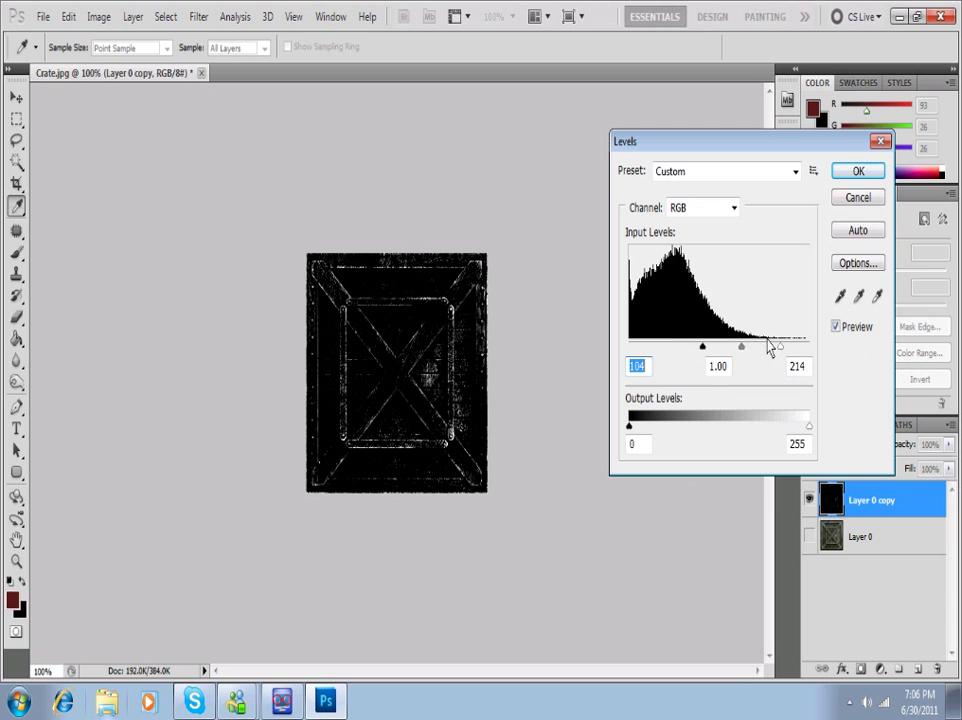
{"action": "mouse_move", "coordinate": [779, 350]}
{"action": "left_mouse_down"}
{"action": "mouse_move", "coordinate": [767, 348]}
{"action": "mouse_move", "coordinate": [766, 362]}
{"action": "left_mouse_up"}
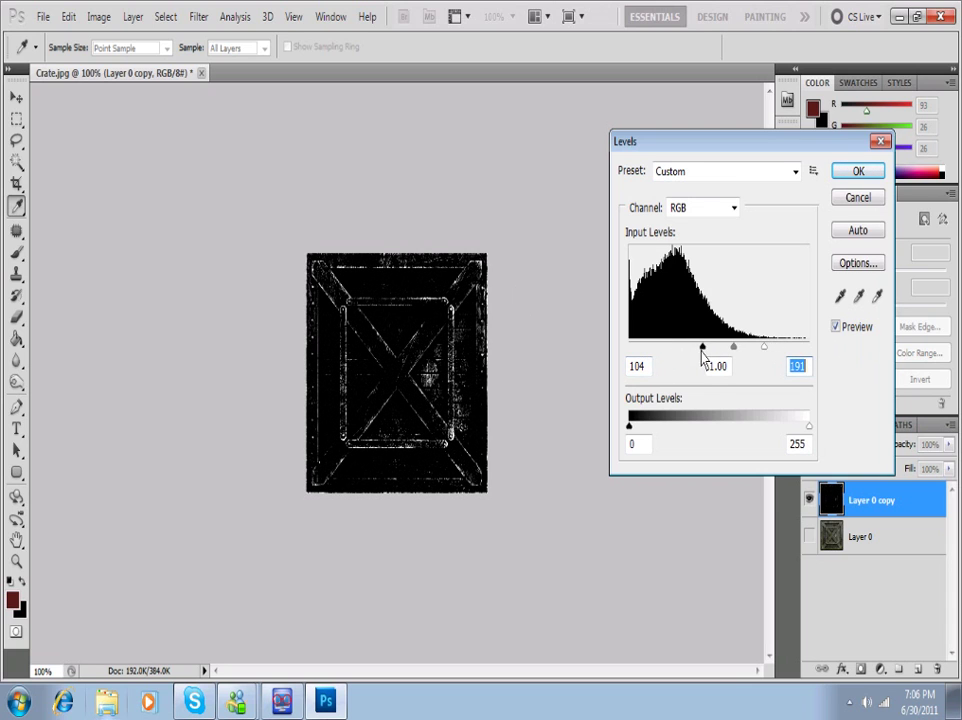
{"action": "left_click_drag", "start_coordinate": [701, 346], "coordinate": [746, 360]}
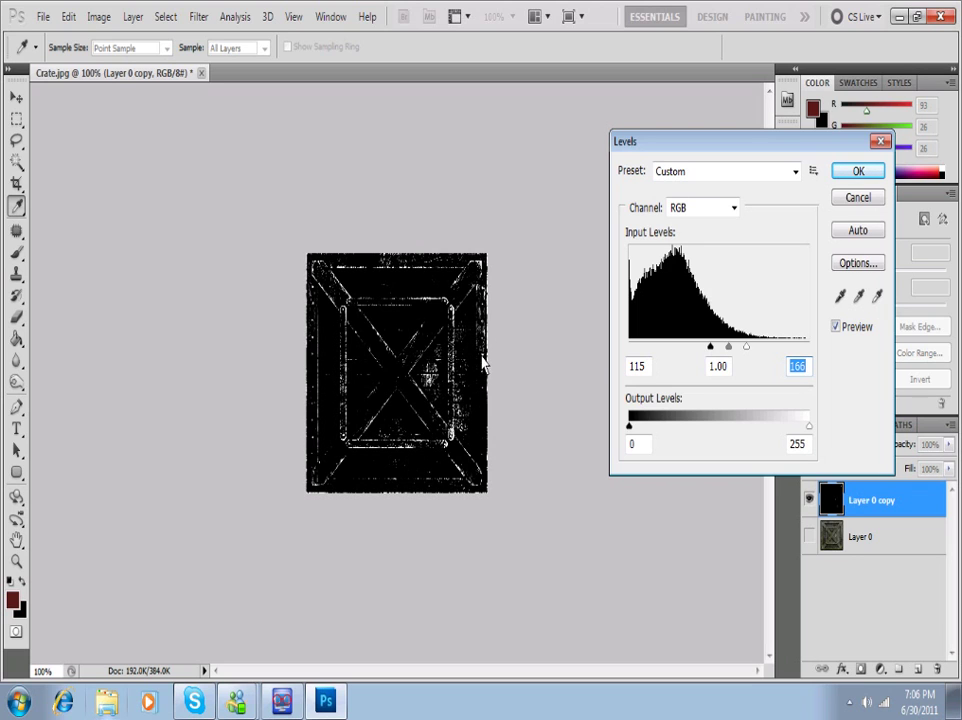
{"action": "left_click", "coordinate": [864, 176]}
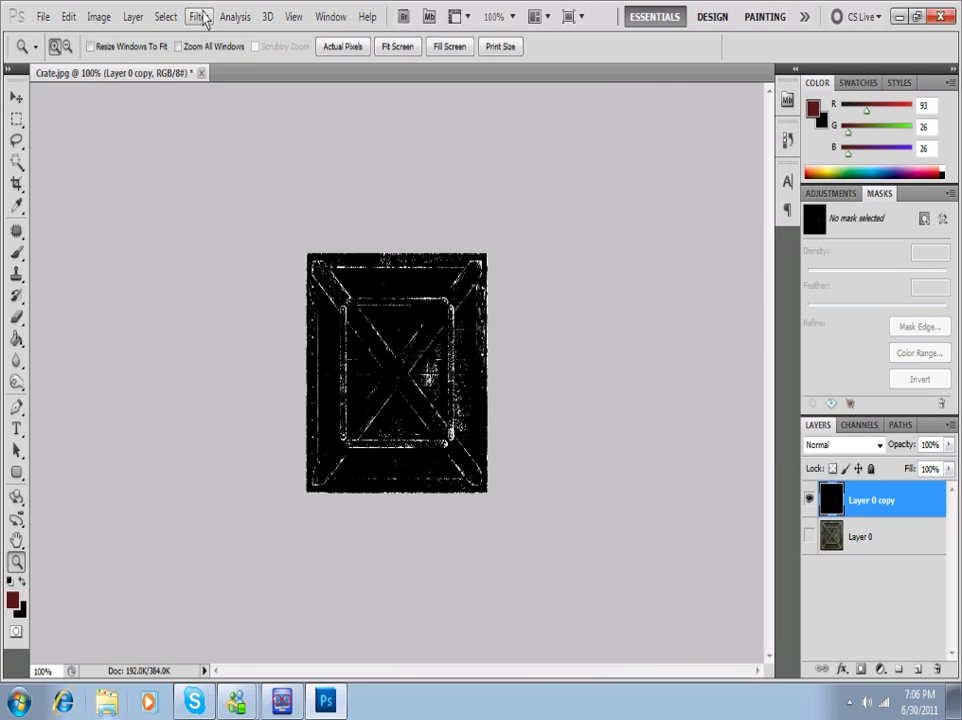
- Apply a 0.3-pixel Gaussian Blur to Layer 0 copy
{"action": "left_click", "coordinate": [199, 17]}
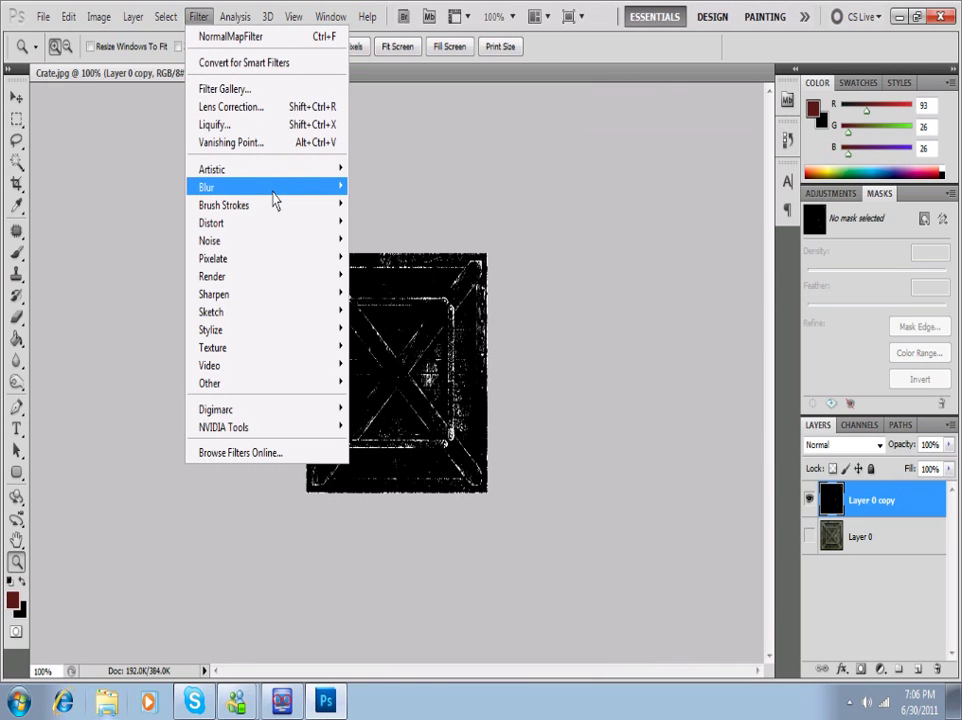
{"action": "mouse_move", "coordinate": [275, 202]}
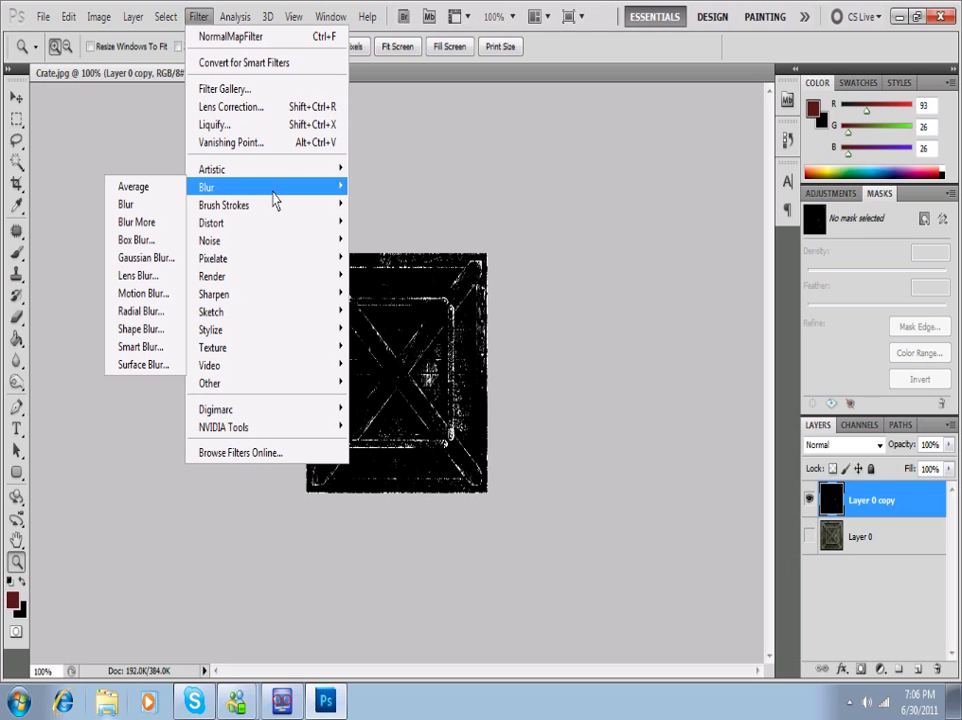
{"action": "left_click", "coordinate": [161, 259]}
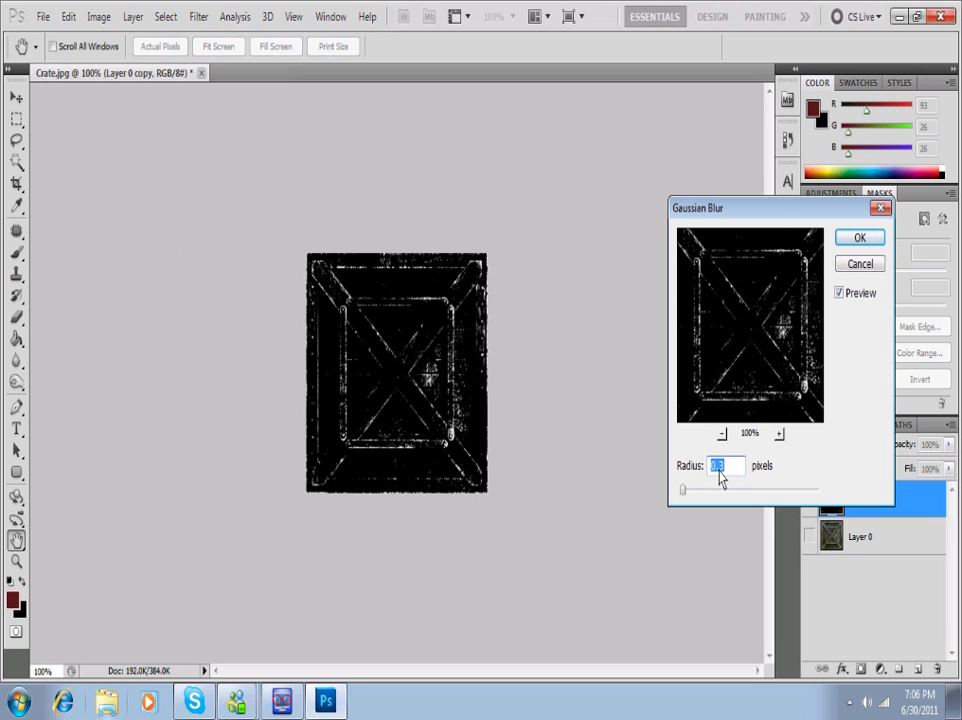
{"action": "left_click", "coordinate": [857, 240]}
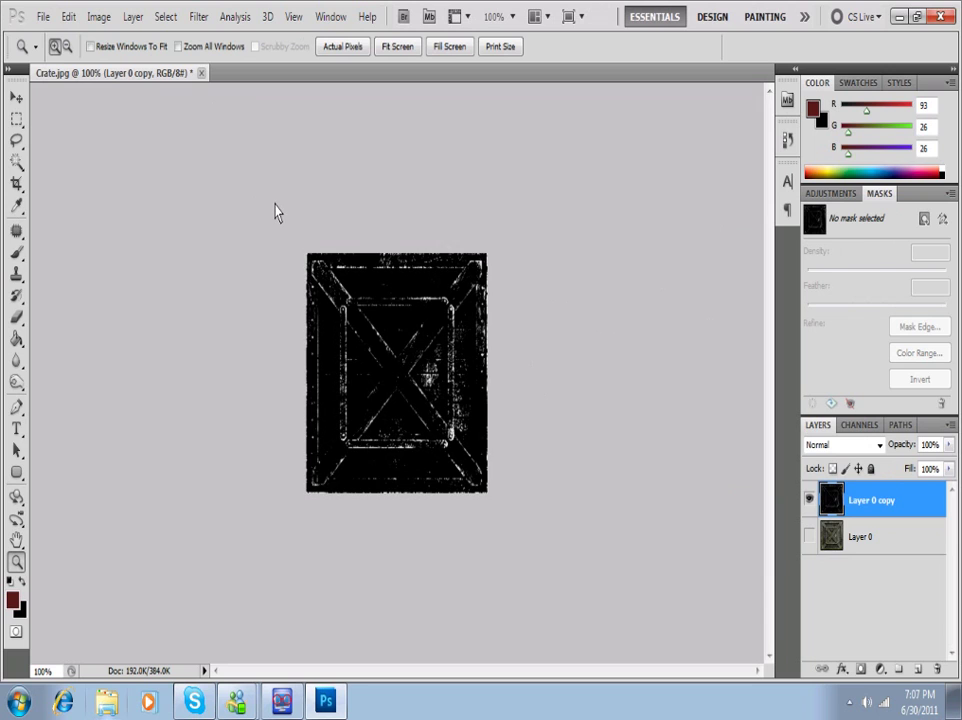
- Duplicate Layer 0 as Layer 0 copy 2, hiding Layer 0 copy and showing the new layer
{"action": "left_click", "coordinate": [870, 541]}
{"action": "right_click", "coordinate": [878, 550]}
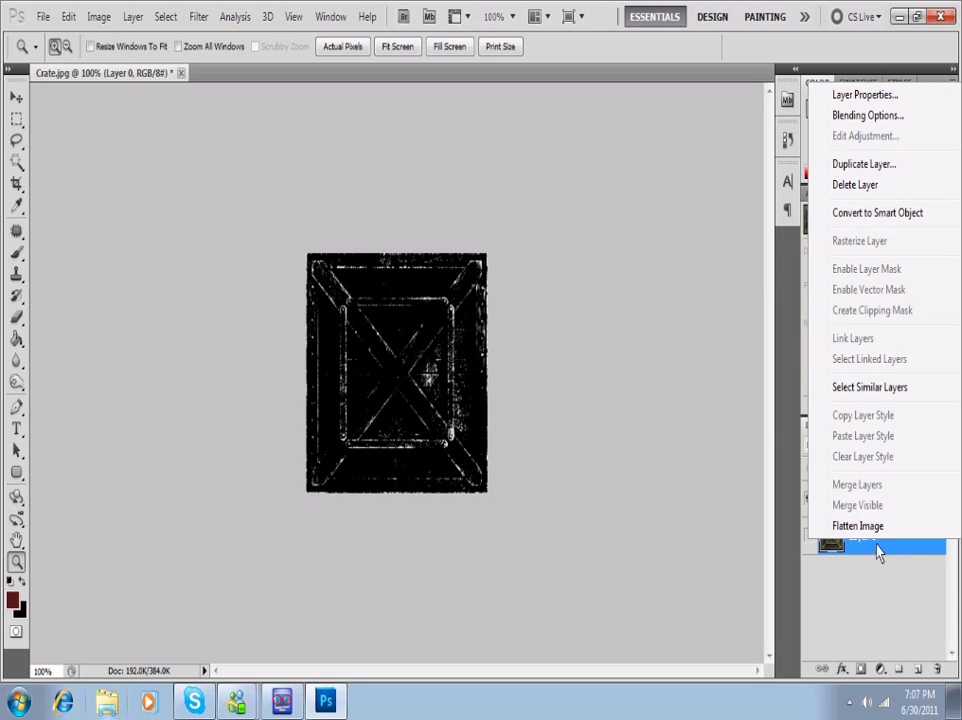
{"action": "left_click", "coordinate": [908, 168]}
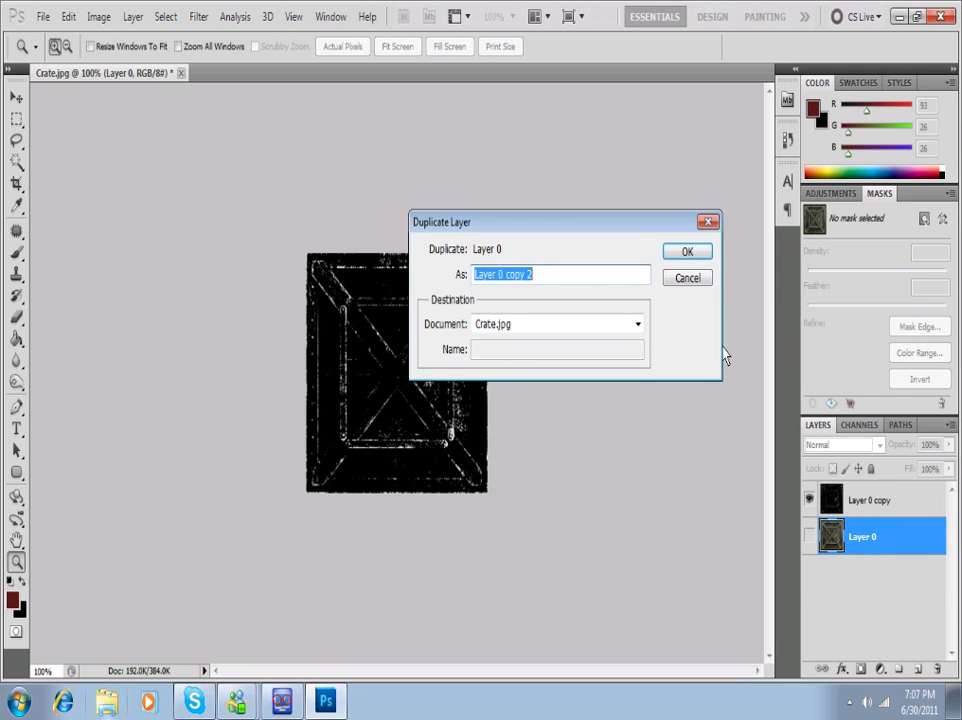
{"action": "left_click", "coordinate": [687, 251]}
{"action": "left_click", "coordinate": [809, 536]}
{"action": "left_click", "coordinate": [809, 499]}
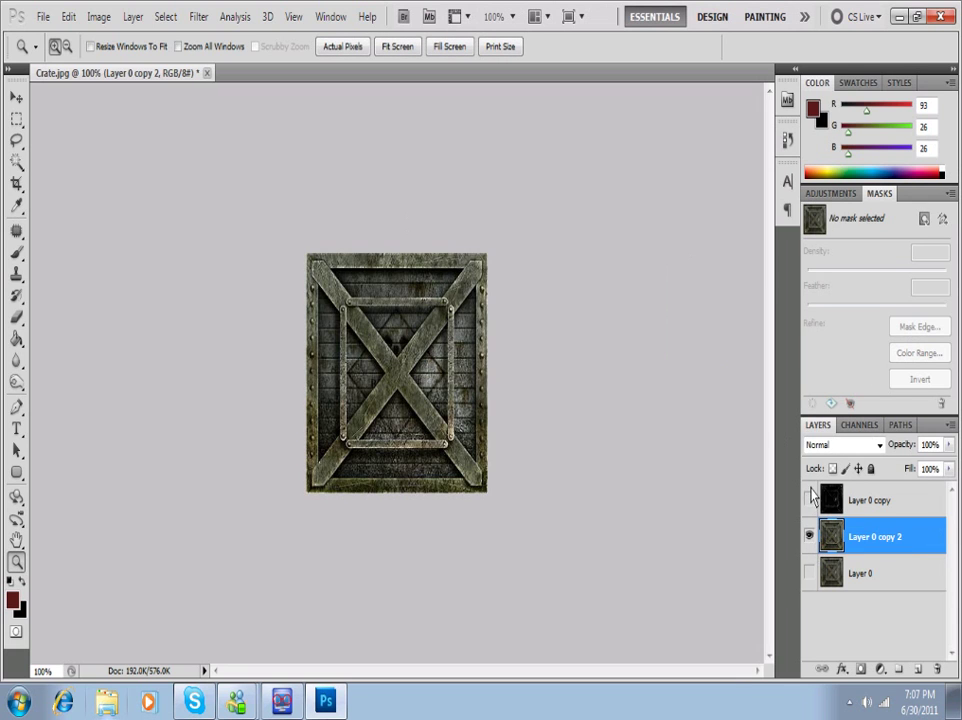
- Drop Layer 0 copy 2's Hue/Saturation saturation to minimum for greyscale
{"action": "left_click", "coordinate": [100, 19]}
{"action": "mouse_move", "coordinate": [118, 64]}
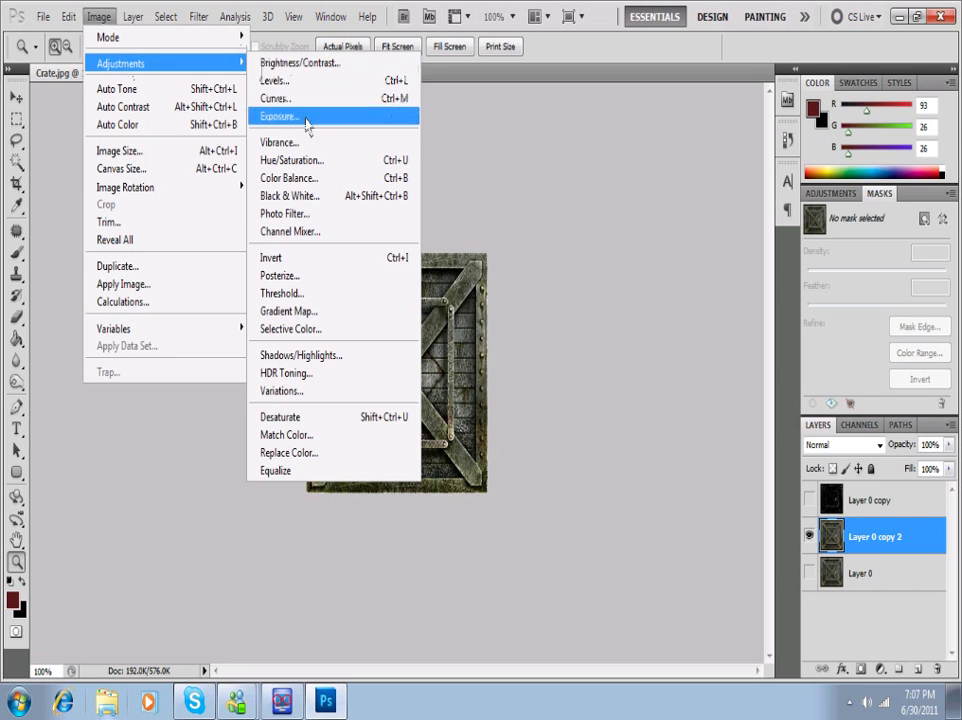
{"action": "left_click", "coordinate": [302, 158]}
{"action": "left_click_drag", "start_coordinate": [613, 368], "coordinate": [281, 6]}
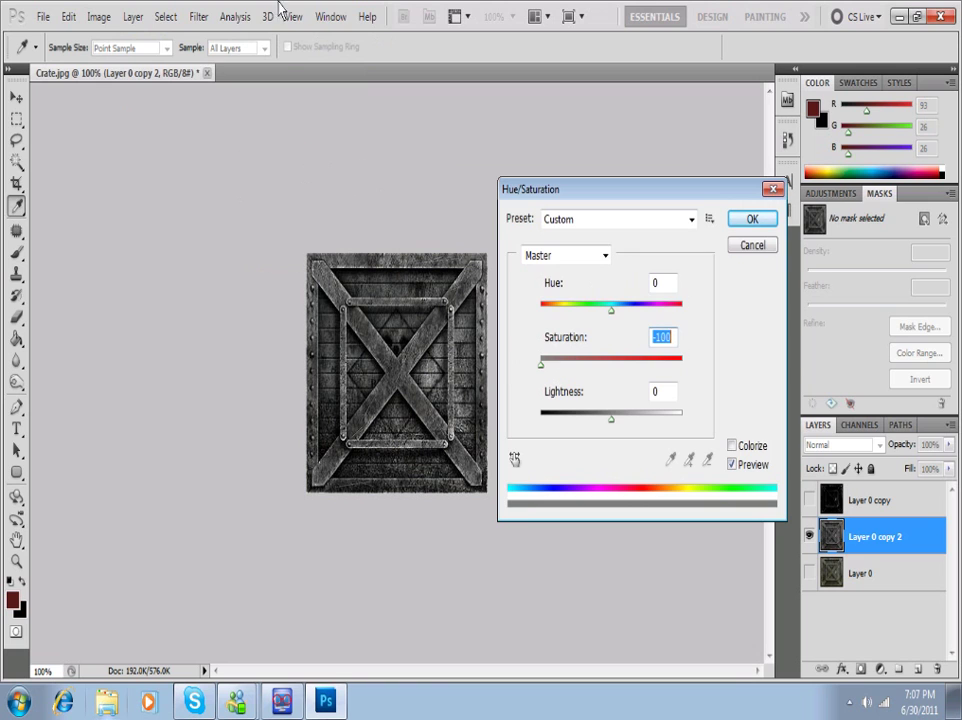
{"action": "left_click", "coordinate": [752, 219]}
{"action": "key", "text": "z"}
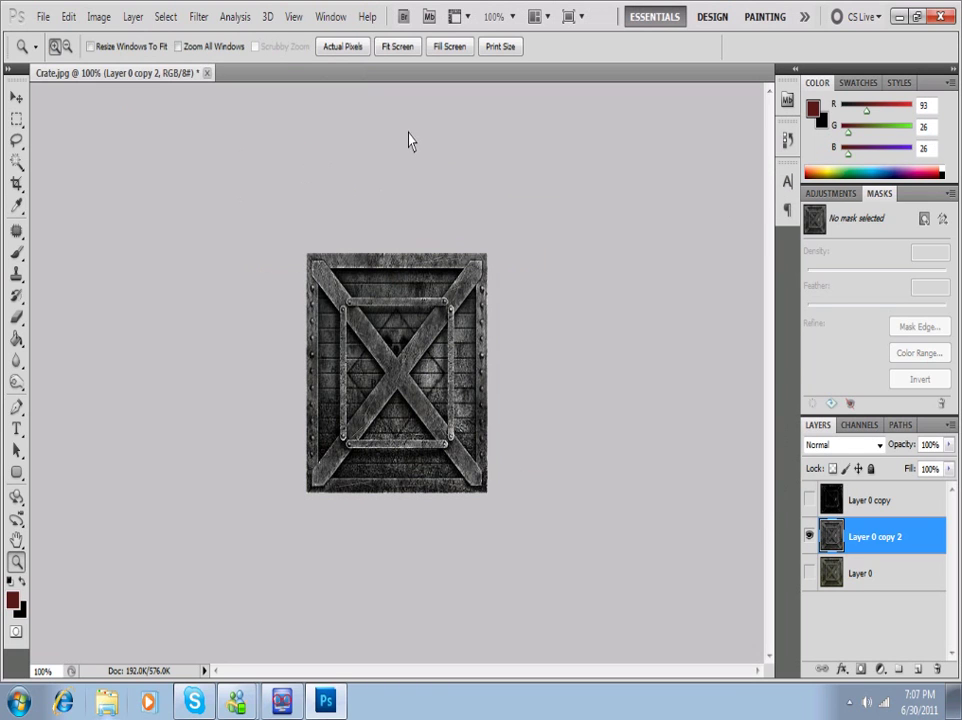
{"action": "left_click", "coordinate": [99, 17]}
- Apply Levels with input values 38 / 1.00 / 60 to Layer 0 copy 2
{"action": "mouse_move", "coordinate": [125, 64]}
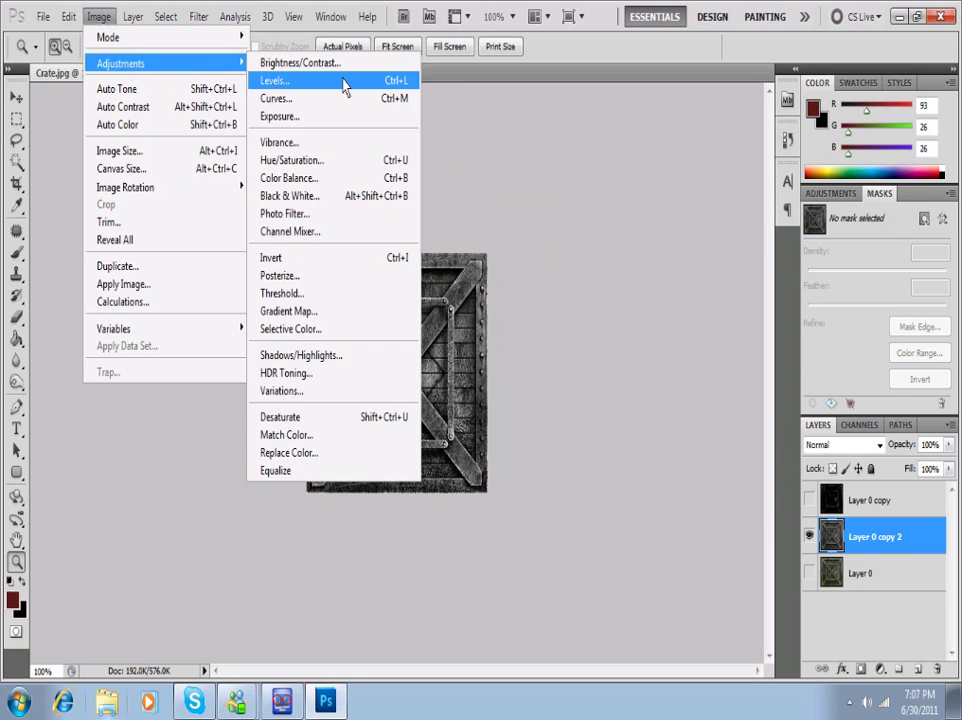
{"action": "left_click", "coordinate": [343, 84]}
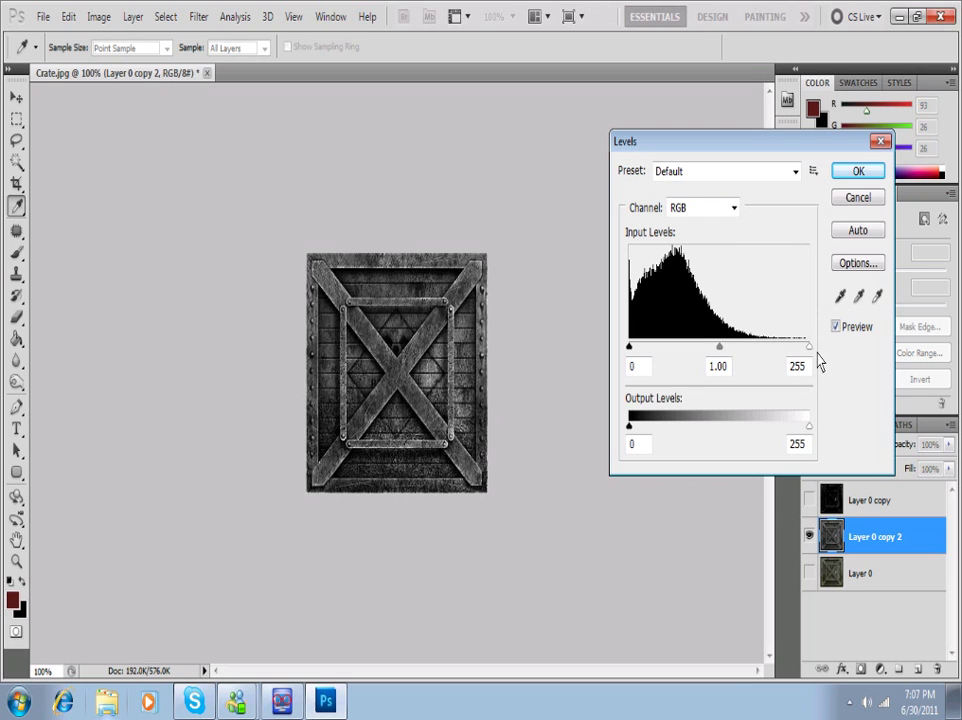
{"action": "left_click_drag", "start_coordinate": [811, 354], "coordinate": [687, 348]}
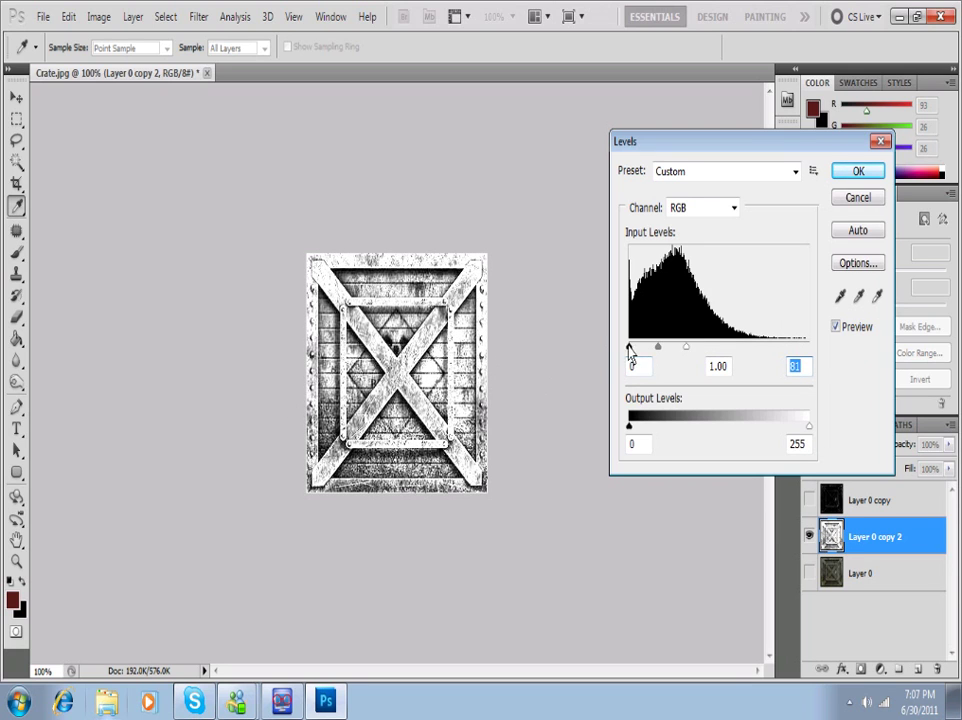
{"action": "left_click_drag", "start_coordinate": [629, 350], "coordinate": [670, 350]}
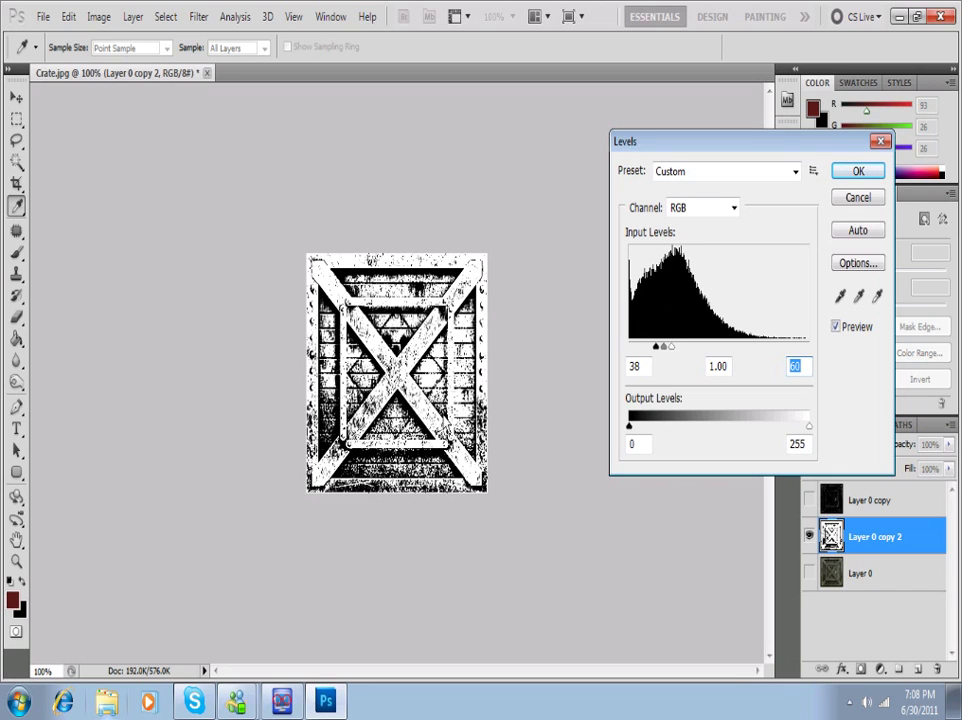
{"action": "left_click", "coordinate": [857, 172]}
{"action": "key", "text": "z"}
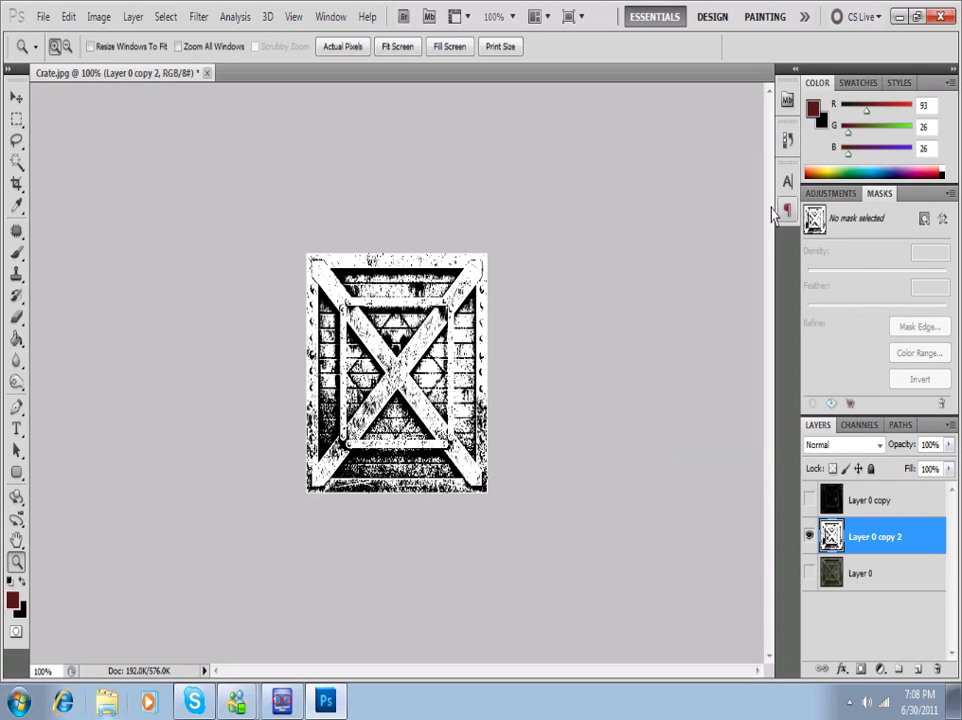
- Apply a small-radius Gaussian Blur to the high-contrast Layer 0 copy
{"action": "left_click", "coordinate": [198, 16]}
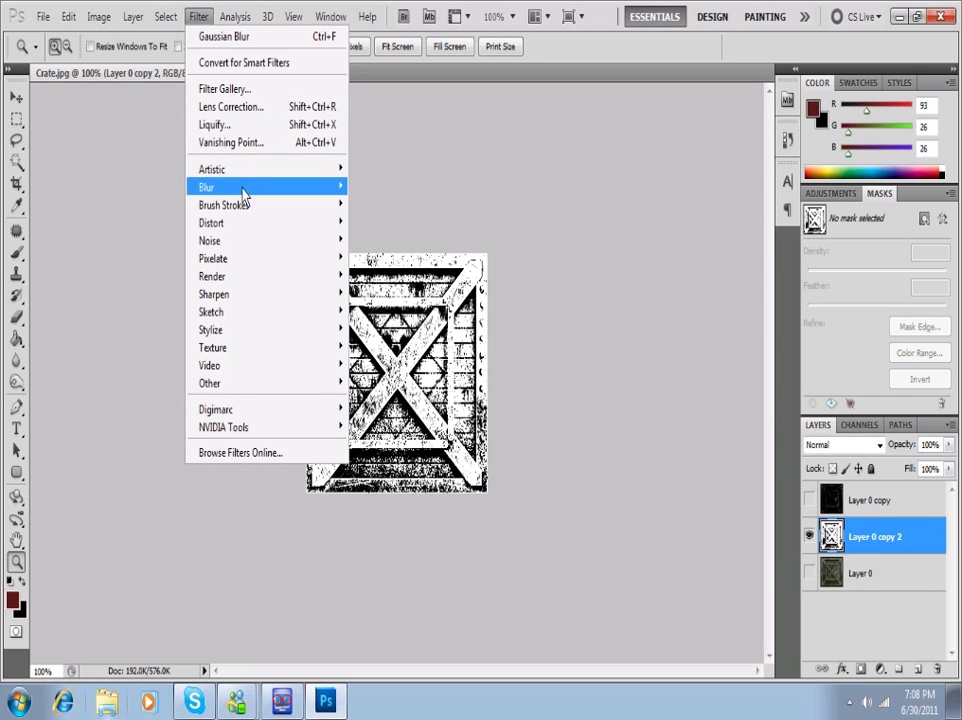
{"action": "mouse_move", "coordinate": [300, 190]}
{"action": "left_click", "coordinate": [140, 258]}
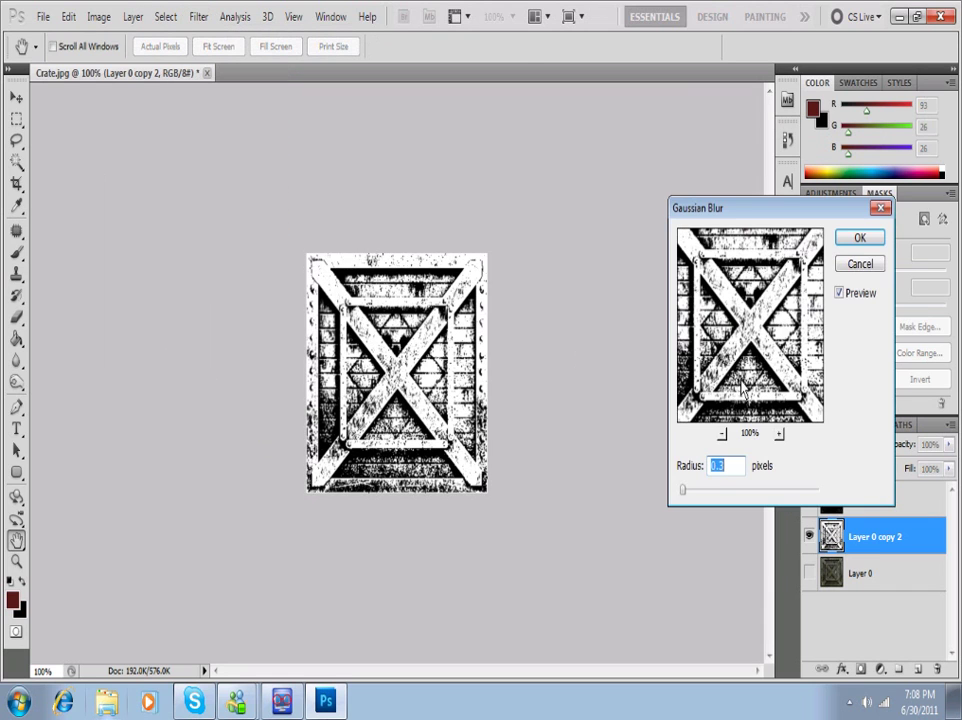
{"action": "left_click", "coordinate": [862, 240]}
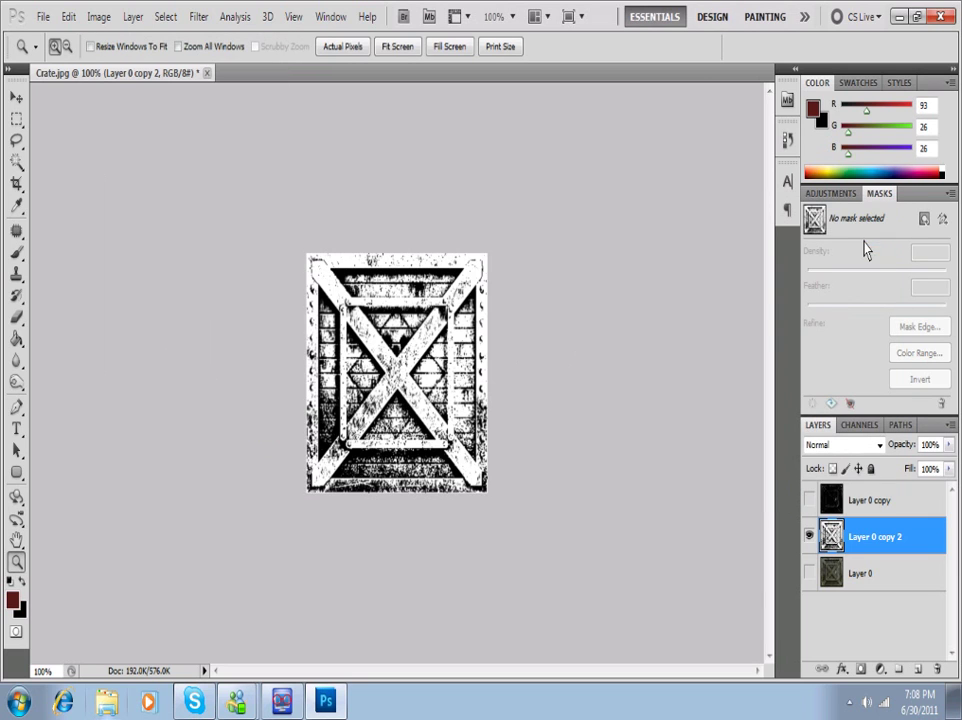
- Toggle Layer 0, Layer 0 copy 2 and Layer 0 copy visibility to compare, ending with all shown
{"action": "left_click", "coordinate": [809, 500]}
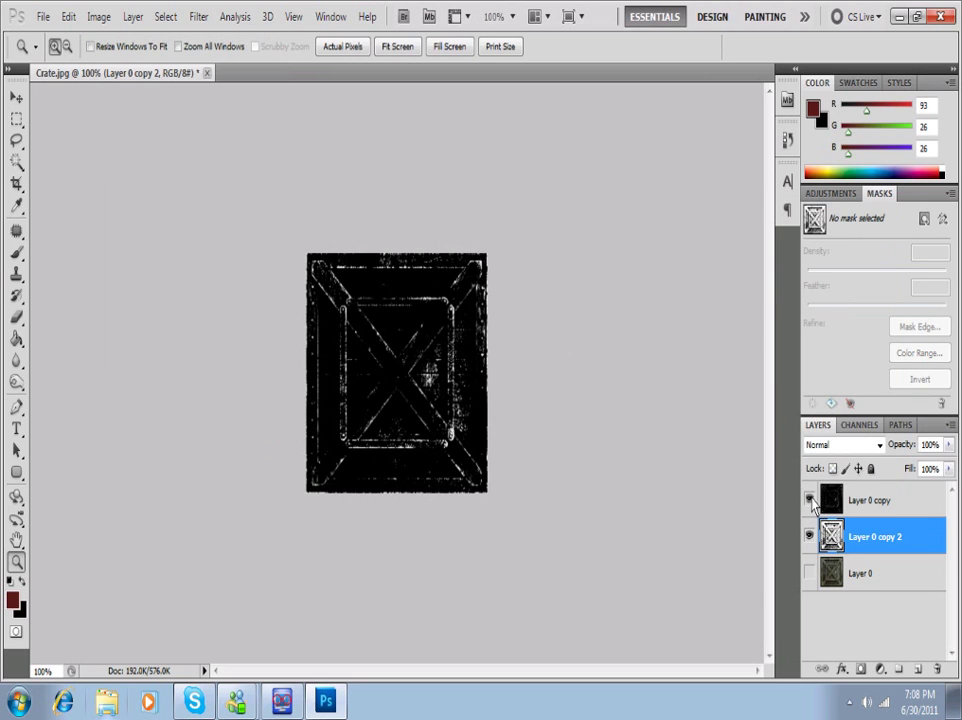
{"action": "left_click", "coordinate": [809, 500]}
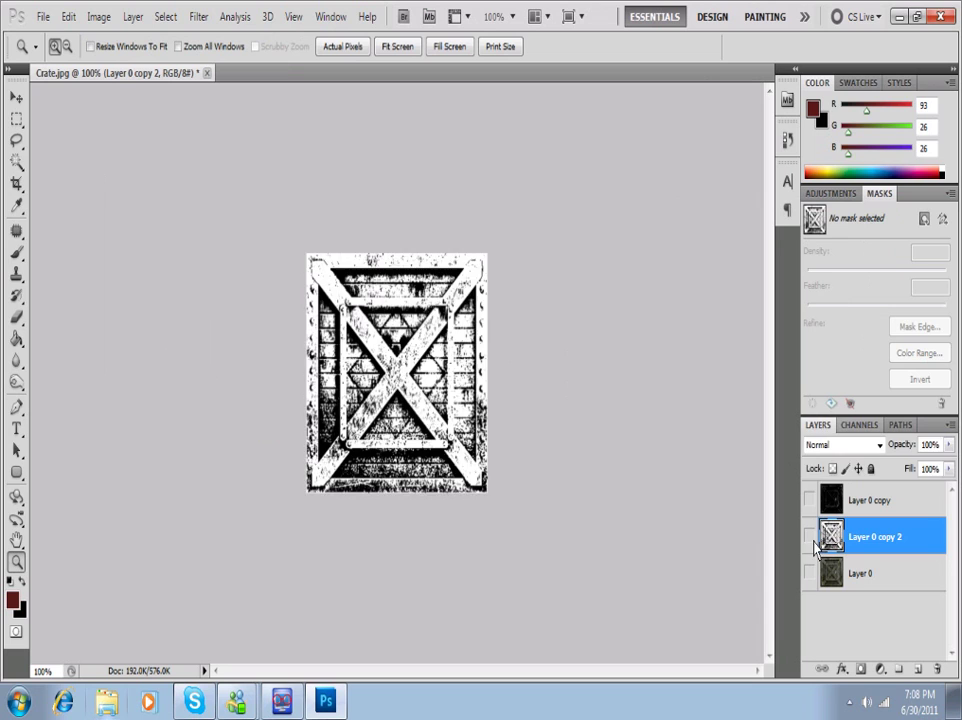
{"action": "left_click", "coordinate": [810, 538]}
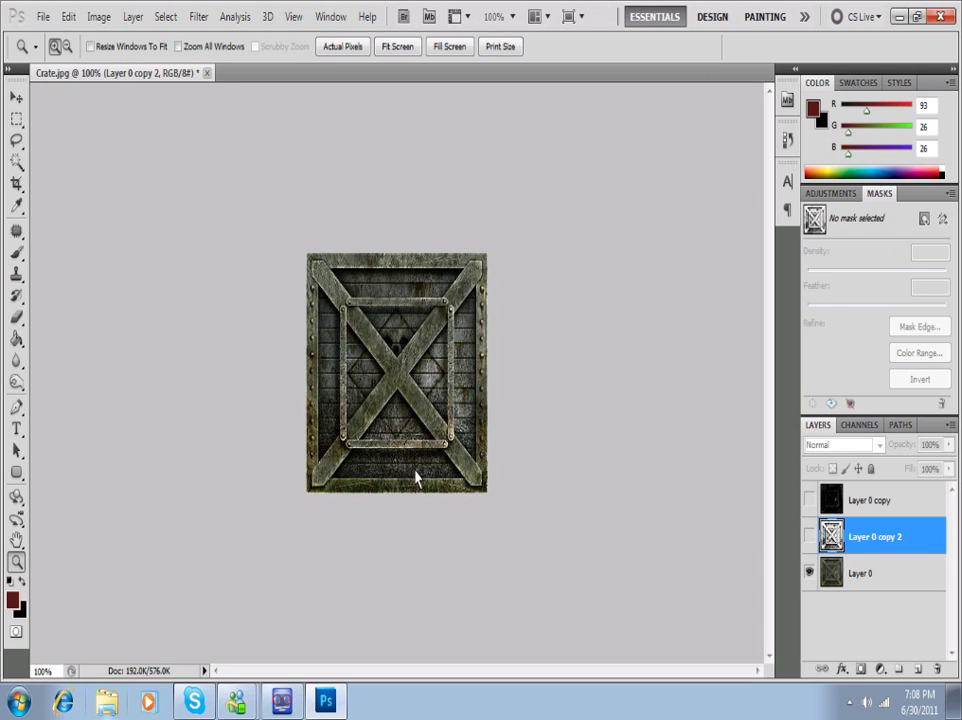
{"action": "left_click", "coordinate": [810, 537]}
{"action": "left_click", "coordinate": [809, 500]}
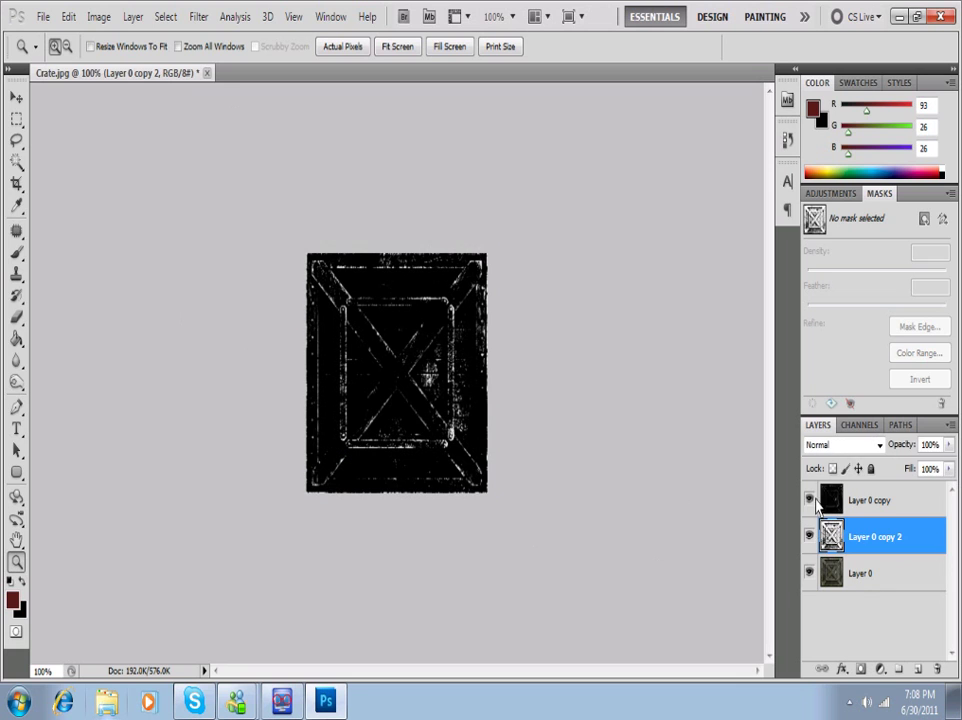
{"action": "left_click", "coordinate": [809, 500]}
{"action": "left_click", "coordinate": [810, 537]}
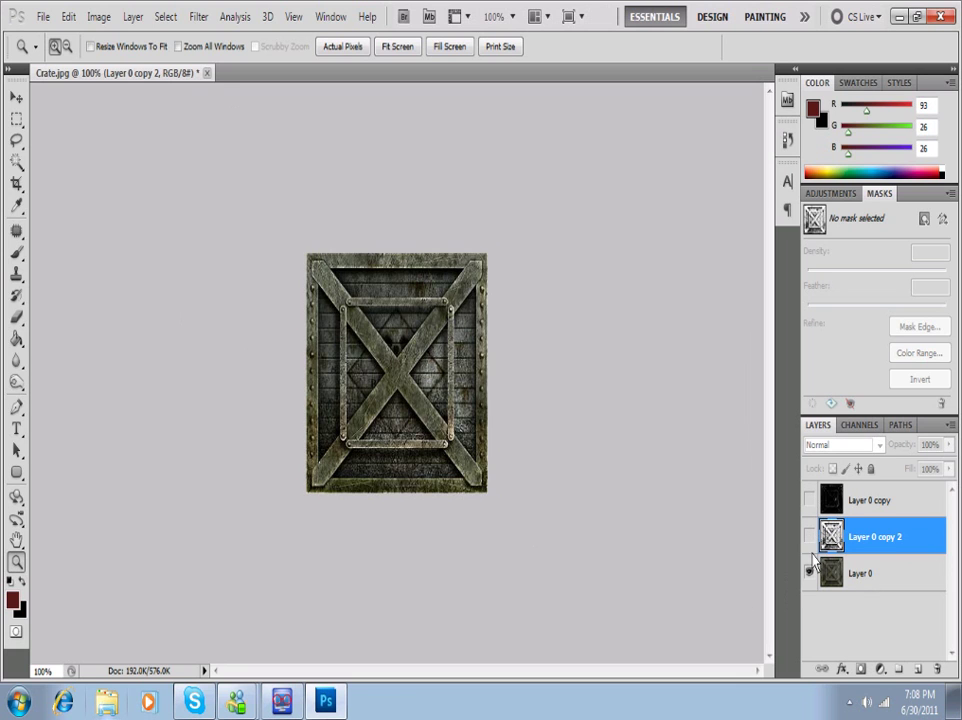
{"action": "left_click", "coordinate": [810, 573]}
{"action": "left_click", "coordinate": [810, 573]}
{"action": "left_click", "coordinate": [810, 537]}
{"action": "left_click", "coordinate": [809, 500]}
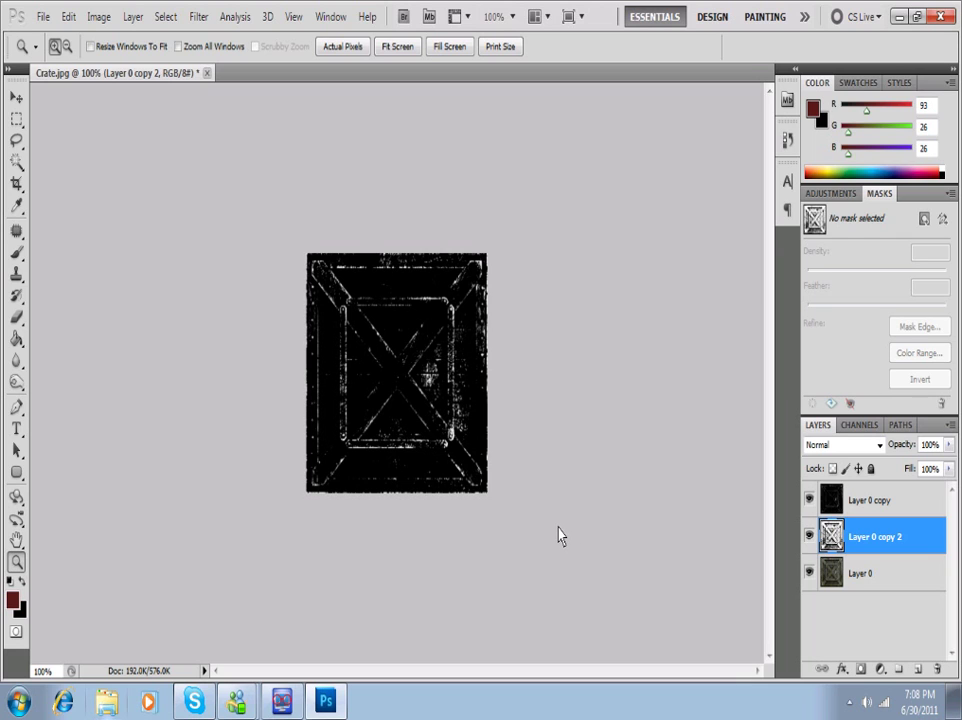
- Bring Internet Explorer to the front with the Google home page
{"action": "left_click", "coordinate": [283, 704]}
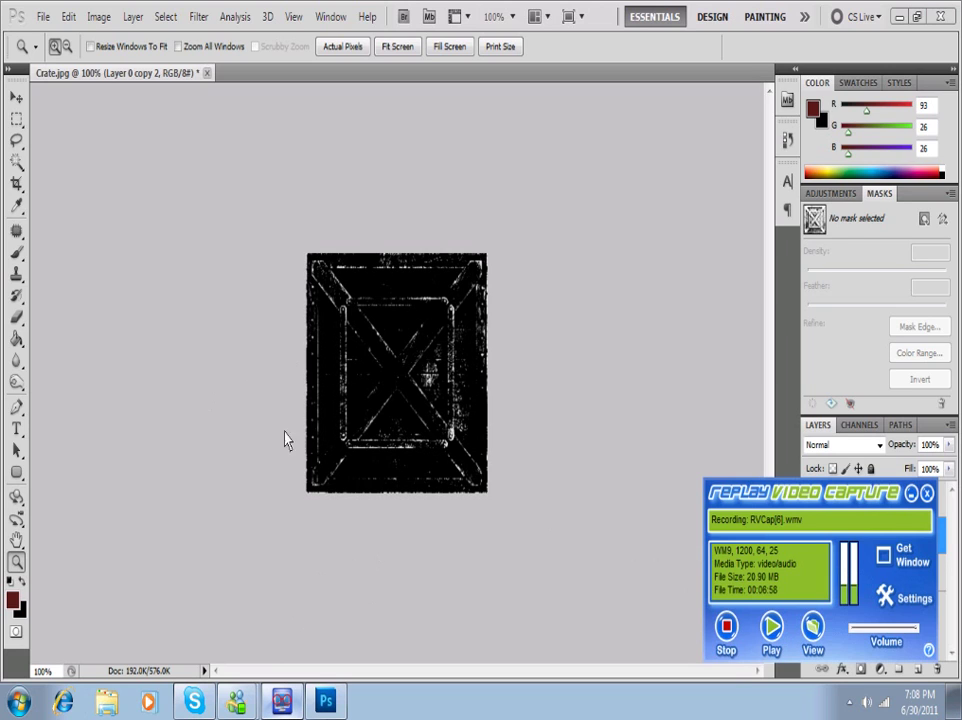
{"action": "left_click", "coordinate": [912, 494]}
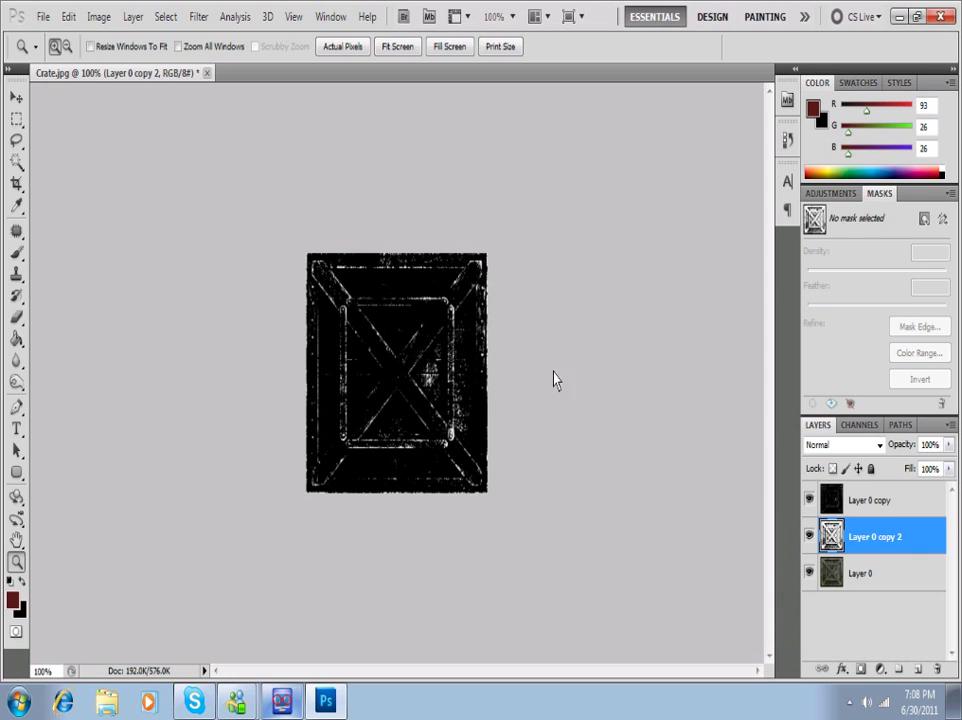
- Run a Google search for 'stereod' in Internet Explorer
{"action": "left_click", "coordinate": [63, 703]}
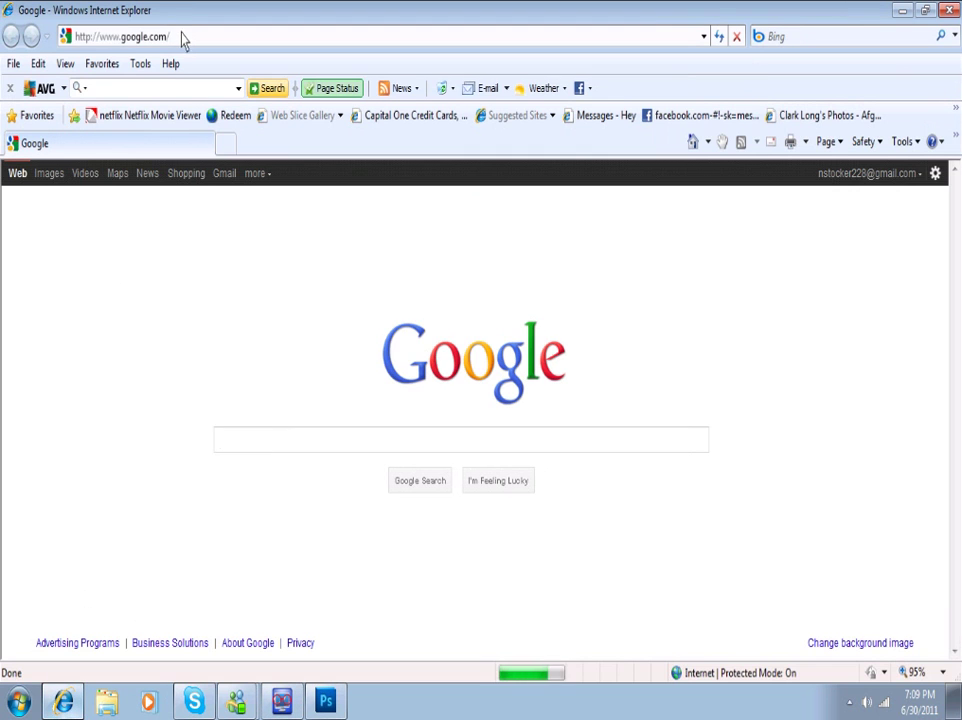
{"action": "left_click", "coordinate": [185, 40]}
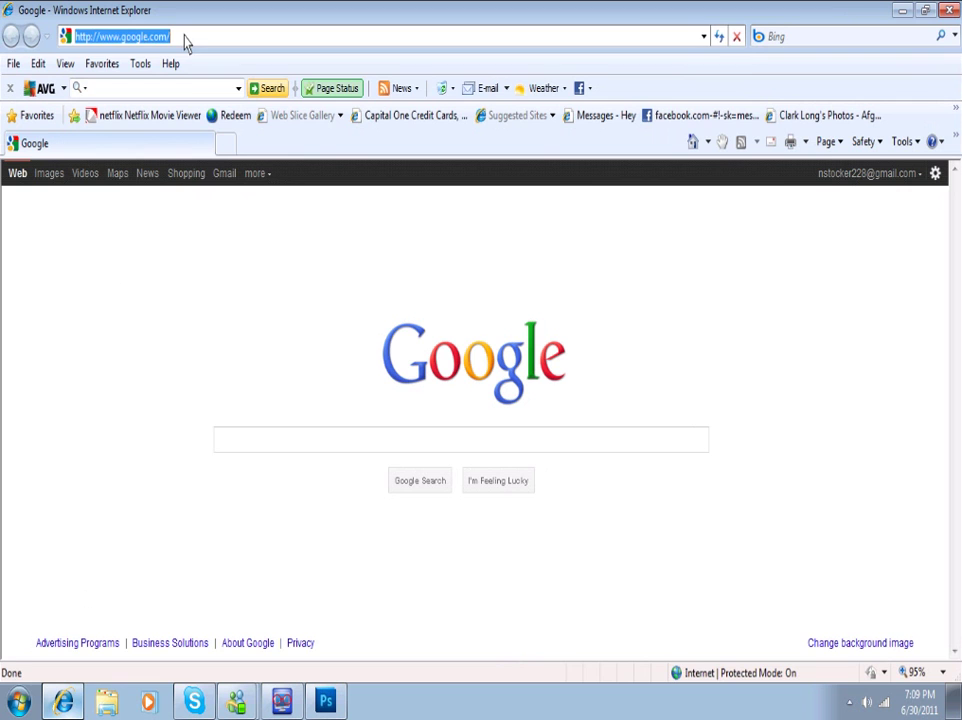
{"action": "left_click", "coordinate": [243, 447]}
{"action": "type", "text": "s"}
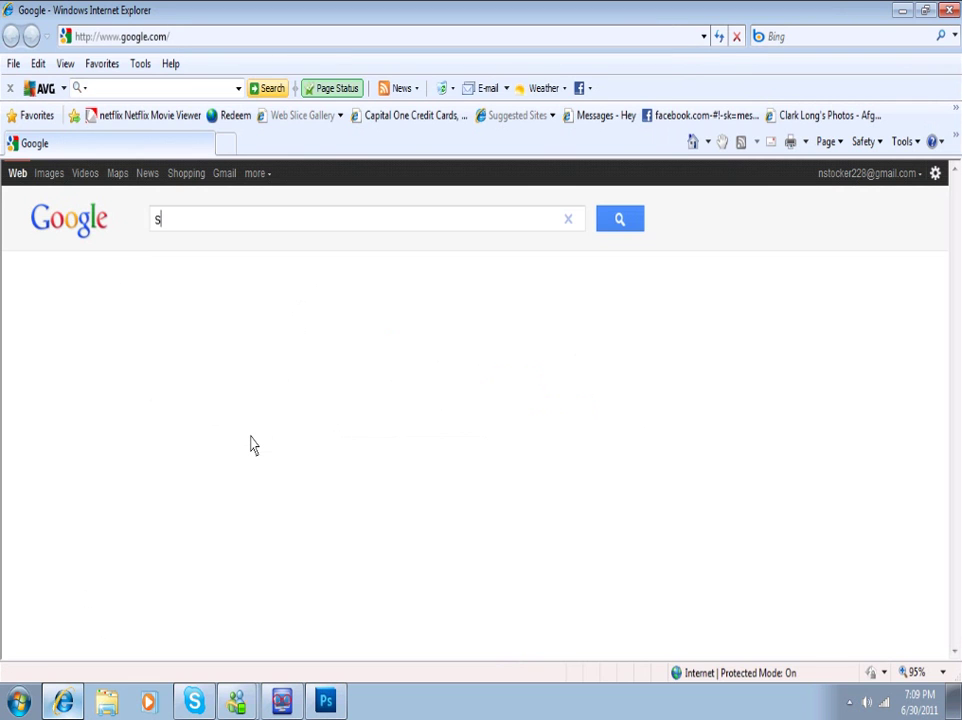
{"action": "type", "text": "tereod"}
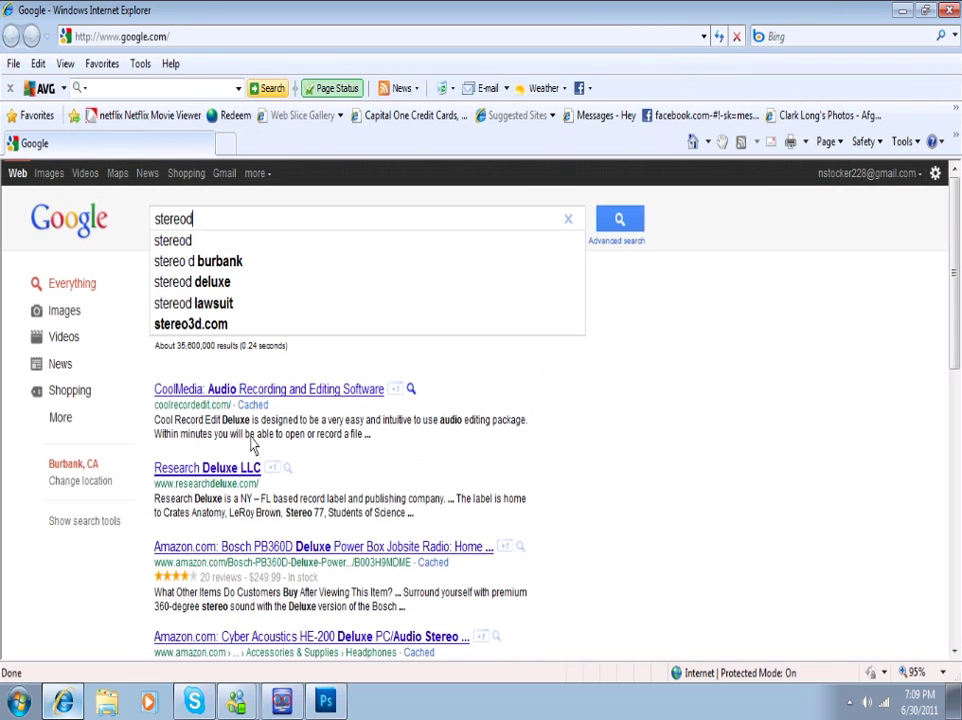
{"action": "key", "text": "Return"}
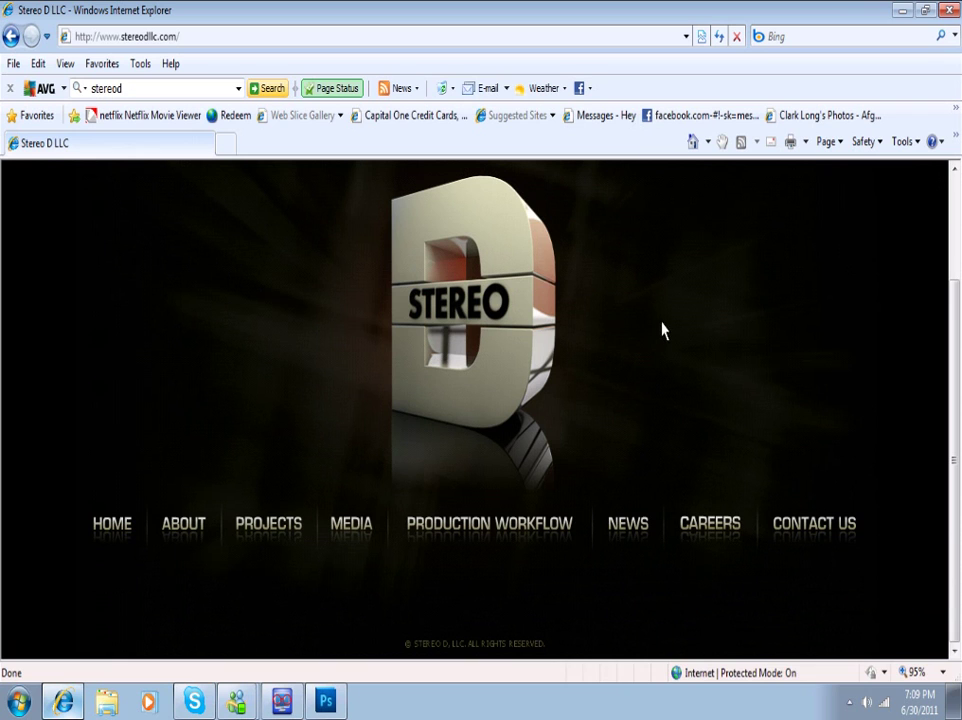
- Open the Stereo D Projects section and browse its slides with NEXT and PREV
{"action": "left_click_drag", "start_coordinate": [955, 325], "coordinate": [958, 286]}
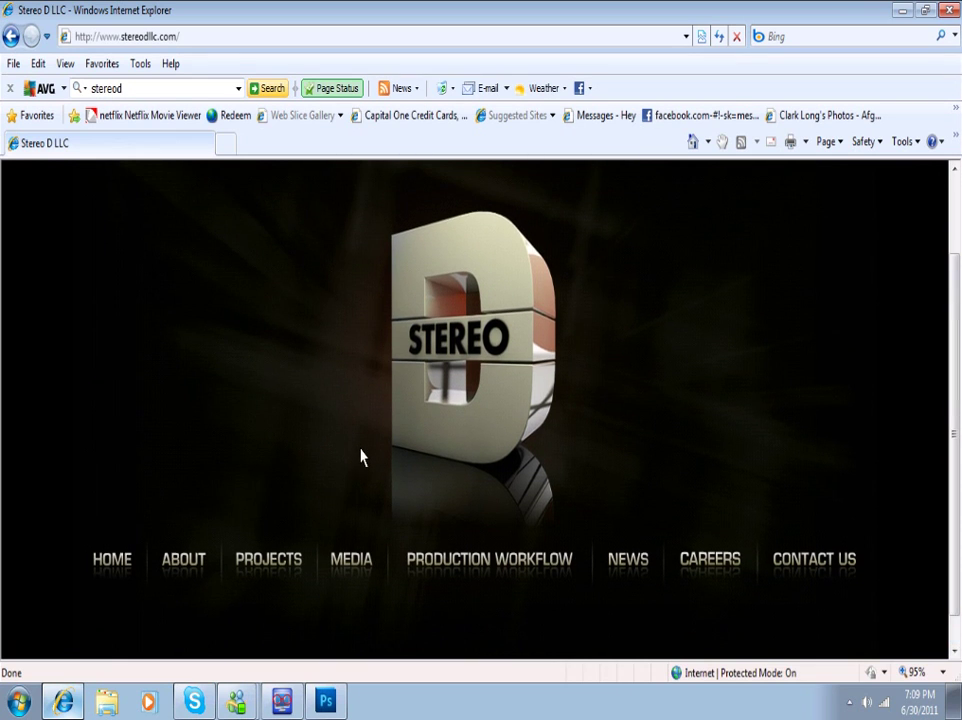
{"action": "left_click", "coordinate": [267, 564]}
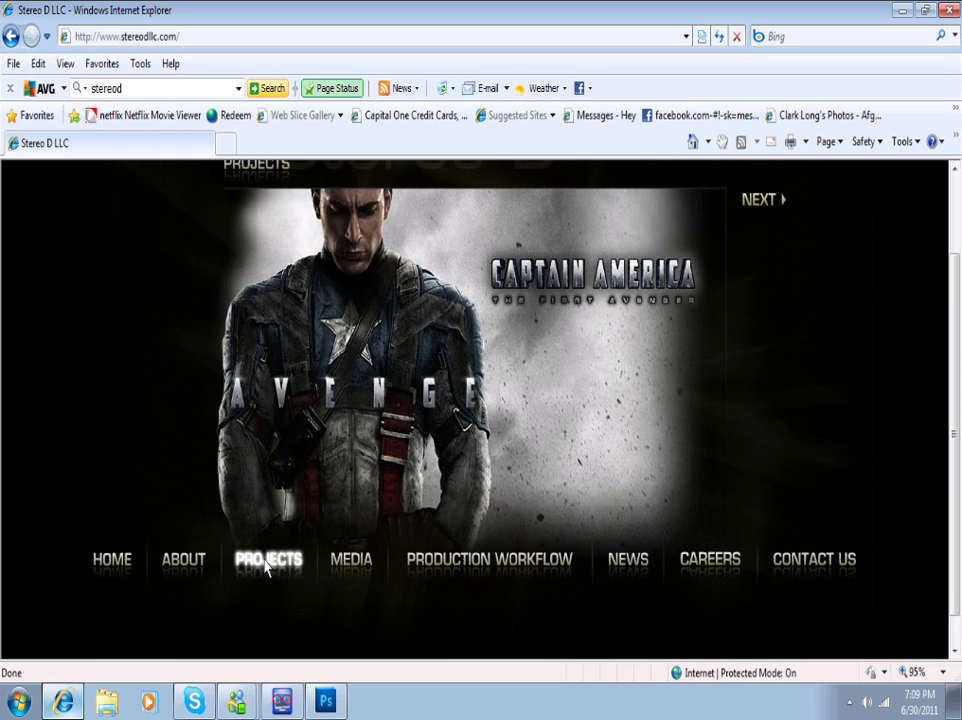
{"action": "left_click", "coordinate": [764, 200]}
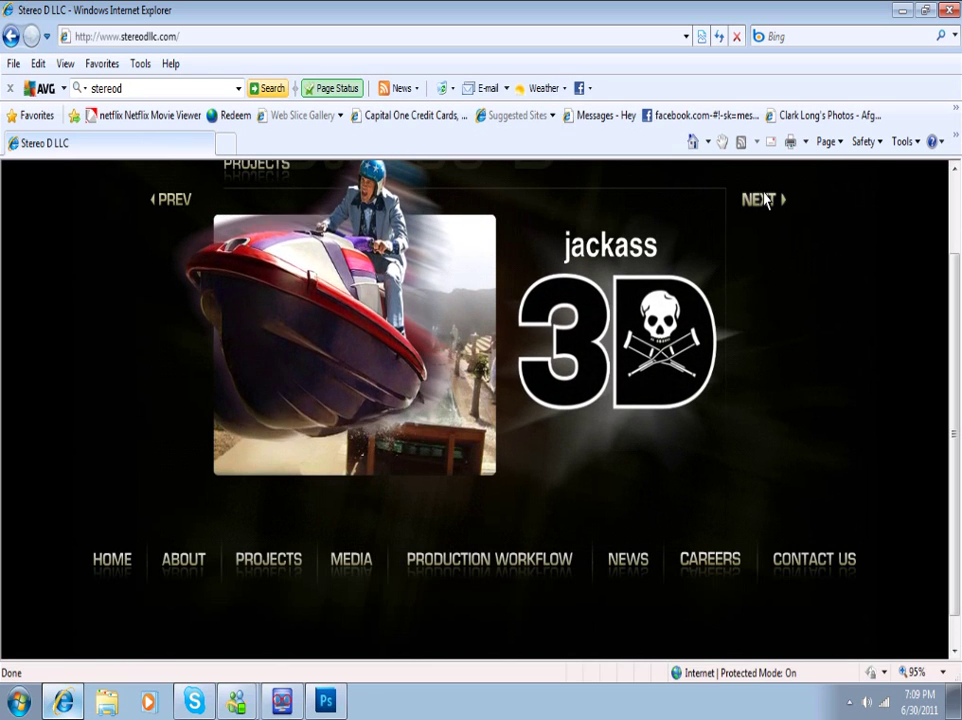
{"action": "left_click", "coordinate": [764, 200]}
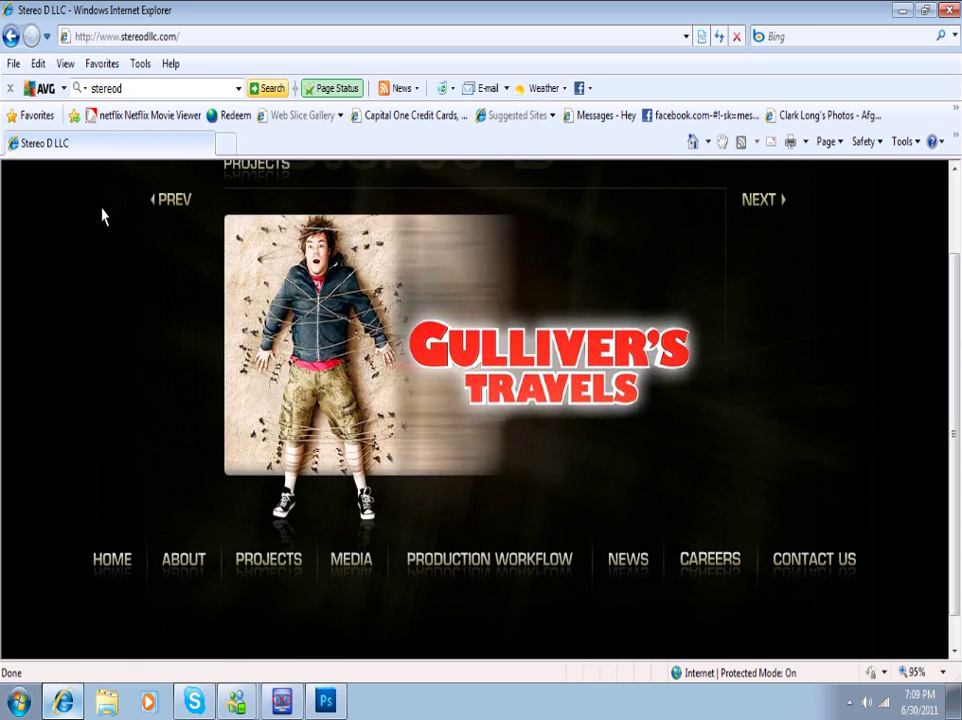
{"action": "left_click", "coordinate": [170, 202]}
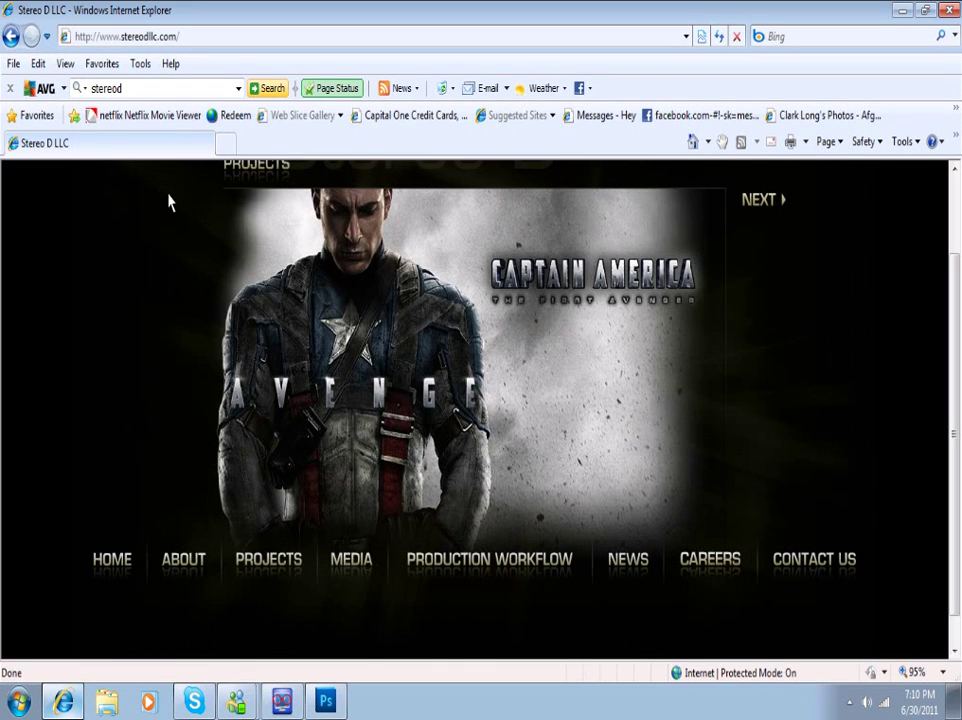
{"action": "left_click", "coordinate": [282, 704]}
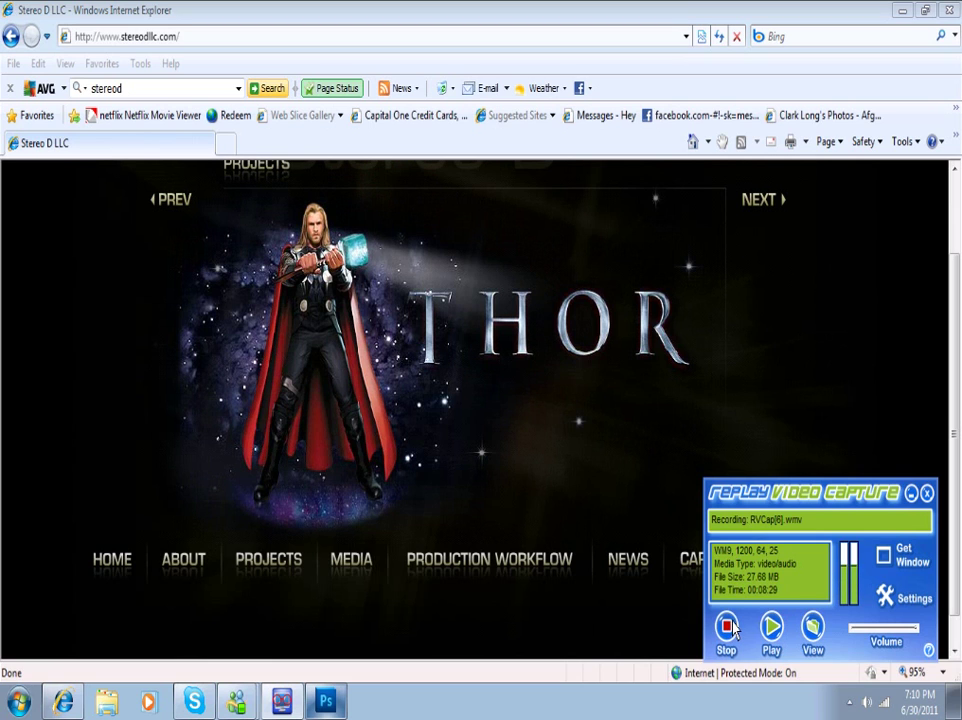
{"action": "left_click", "coordinate": [727, 627]}
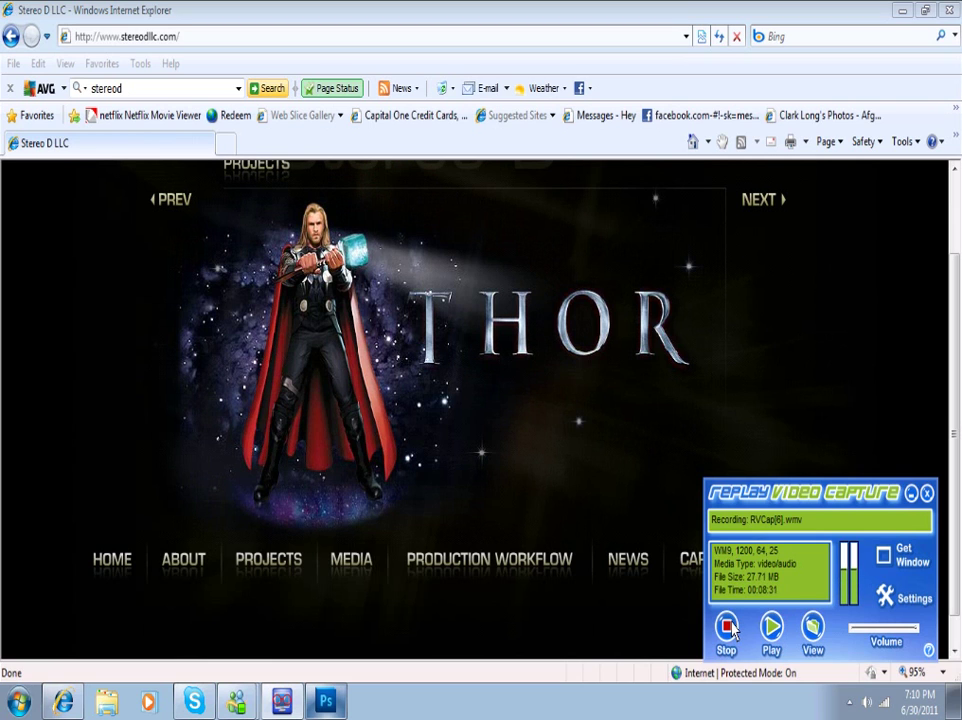